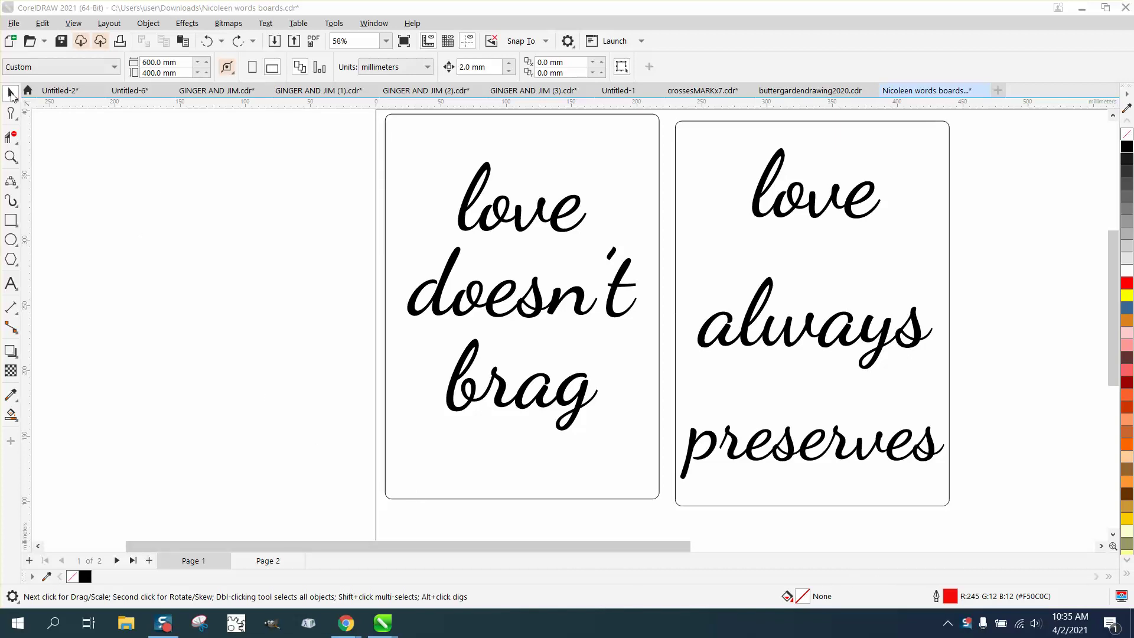
Step: On the left board, shift 'doesn't' slightly left and move 'brag' right and down
click(230, 189)
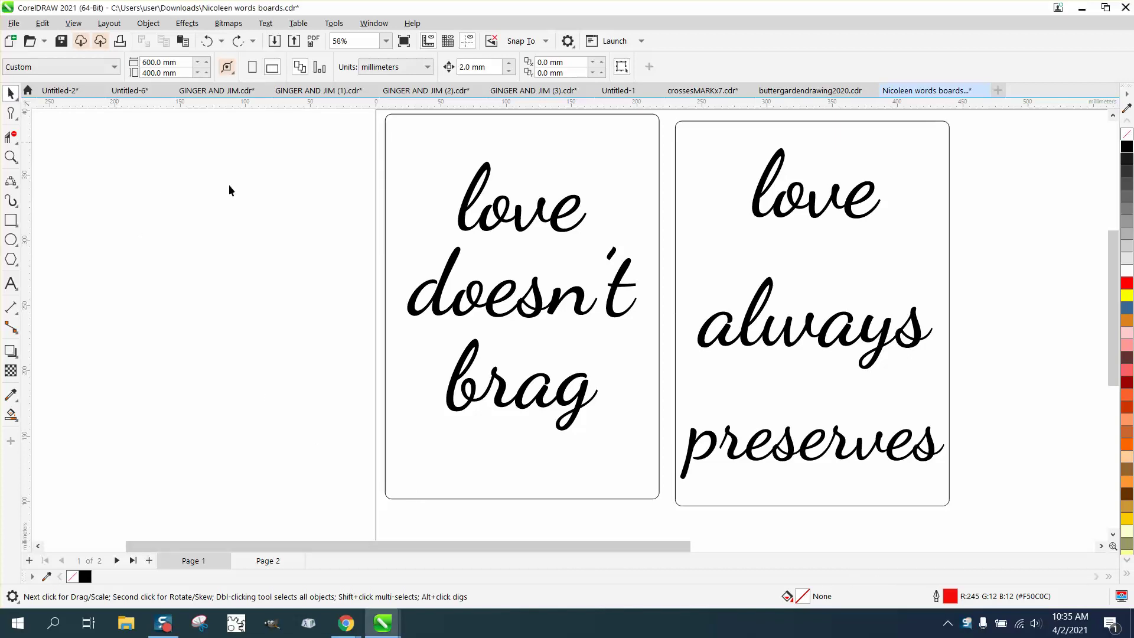
click(534, 318)
scroll(534, 318, up, 1)
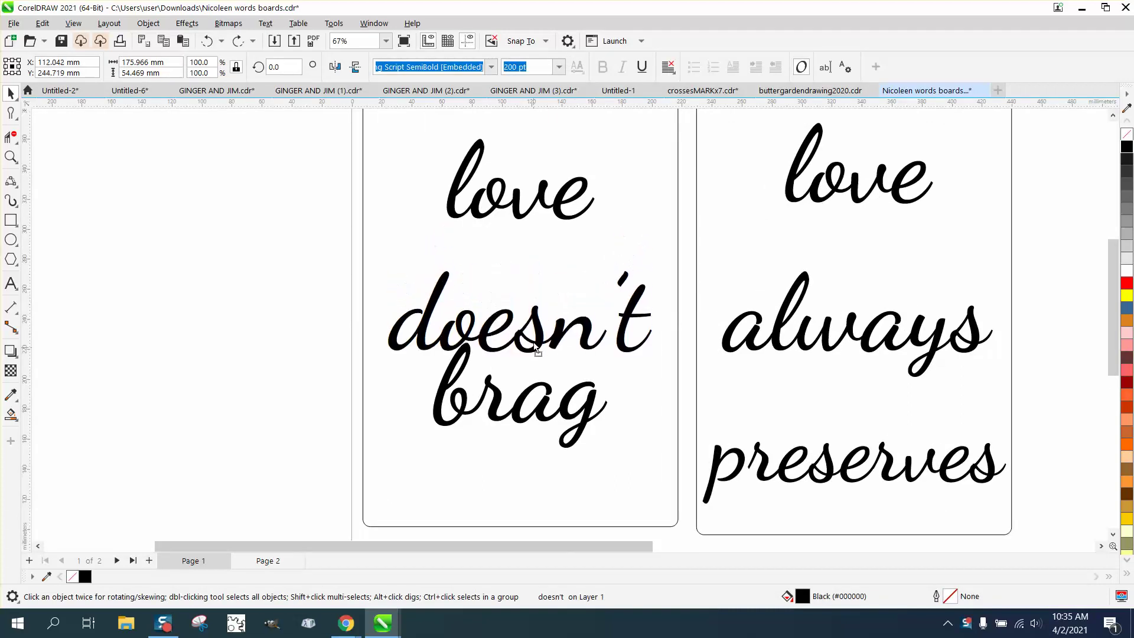
mouse_move(536, 329)
mouse_down()
mouse_move(539, 316)
mouse_move(521, 323)
mouse_up()
drag(565, 392, 576, 425)
drag(310, 127, 374, 202)
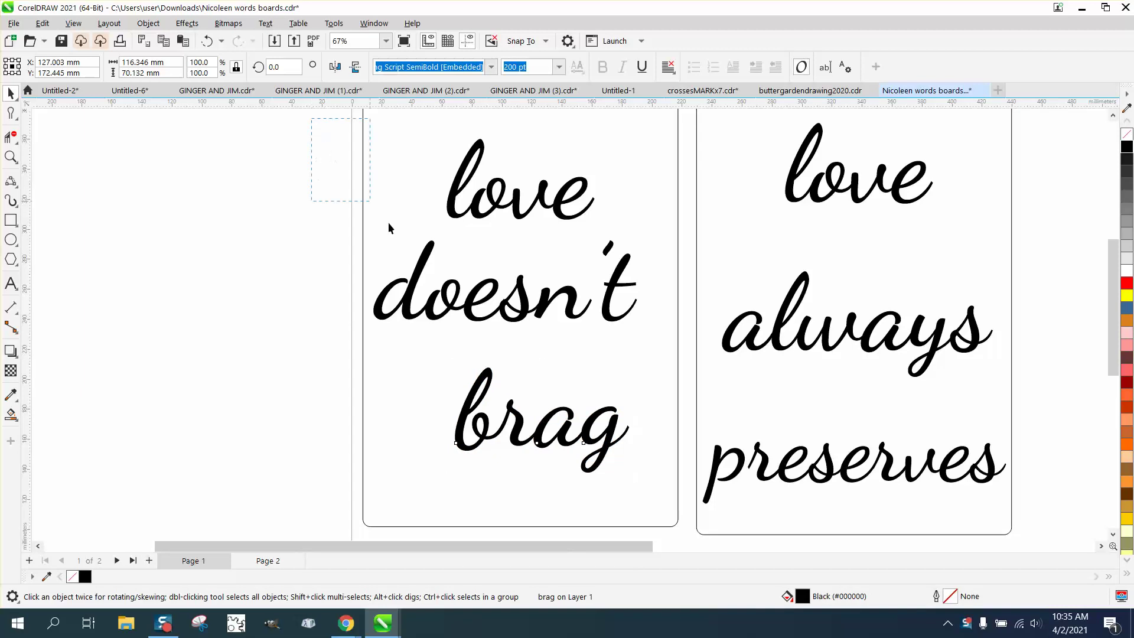
Step: Try centre text alignment on the three left-board words, then undo it
drag(376, 241, 688, 499)
click(671, 78)
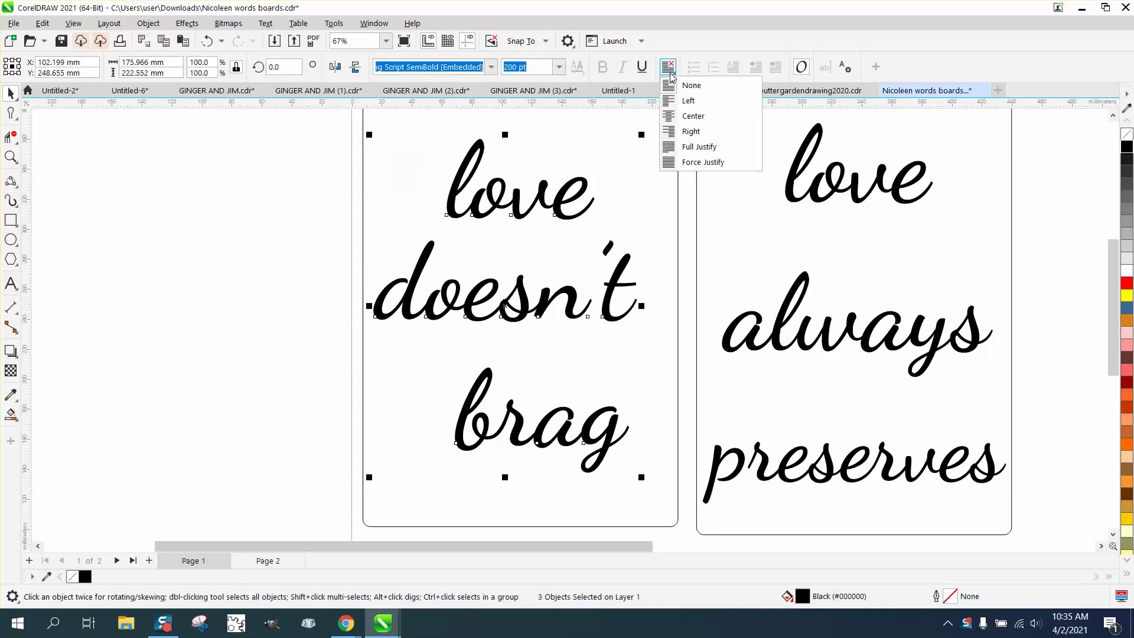
click(692, 114)
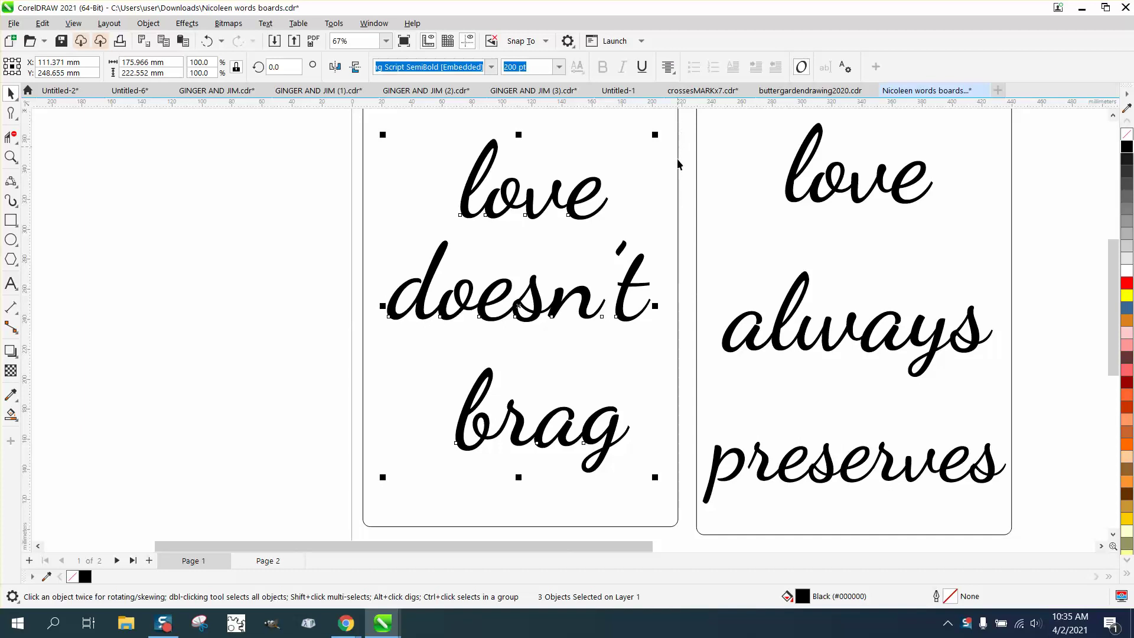
click(207, 41)
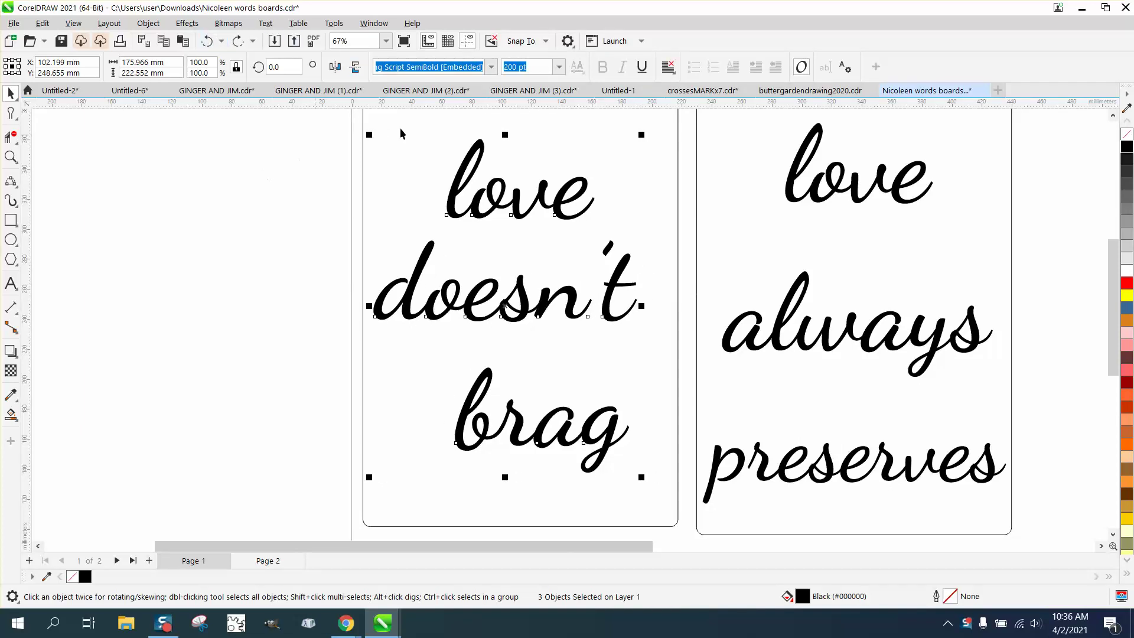
Step: Marquee-select love, doesn't and brag and centre them over one another with C
click(300, 154)
click(501, 189)
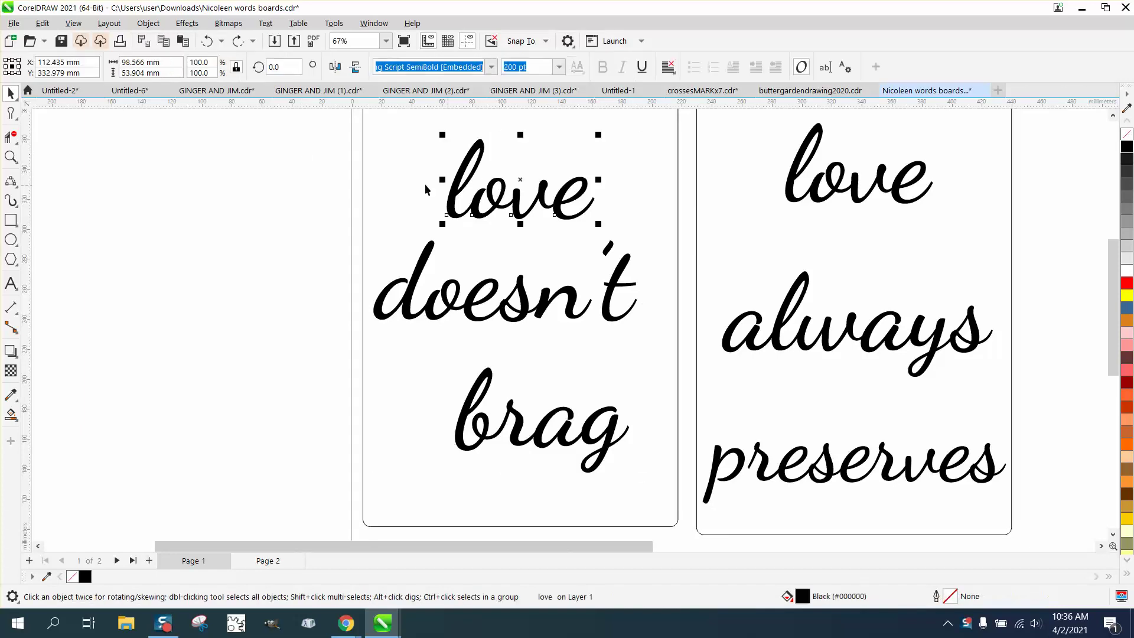
scroll(370, 183, down, 1)
drag(332, 119, 645, 471)
key(c)
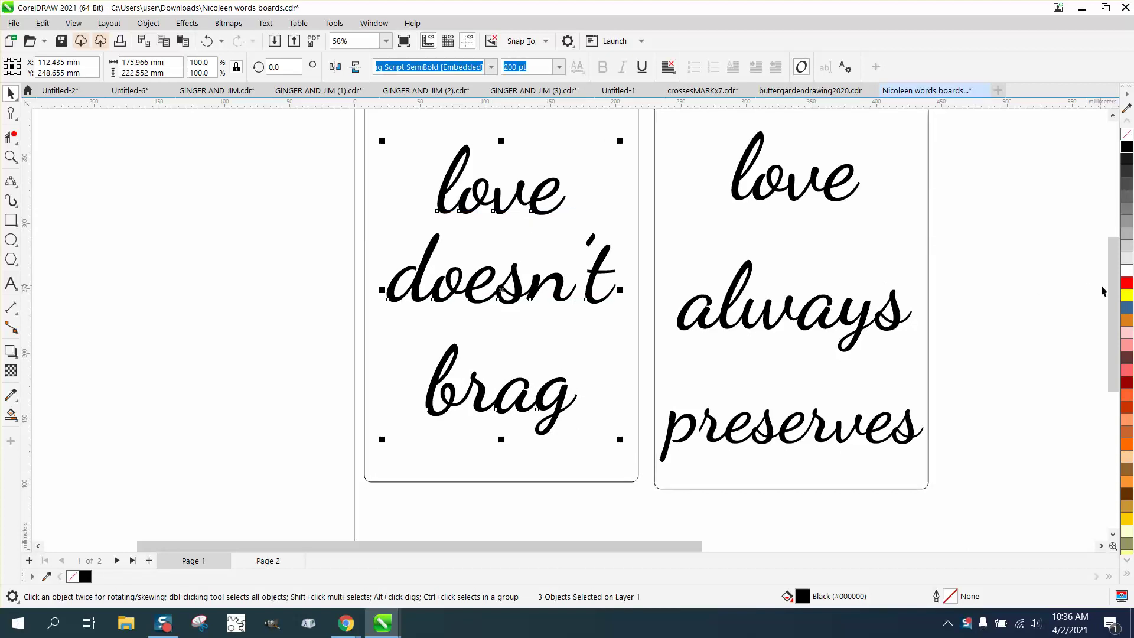
Step: Move 'love' higher on the left board and nudge 'brag' further down
scroll(1106, 278, right, 3)
click(804, 298)
scroll(736, 306, down, 1)
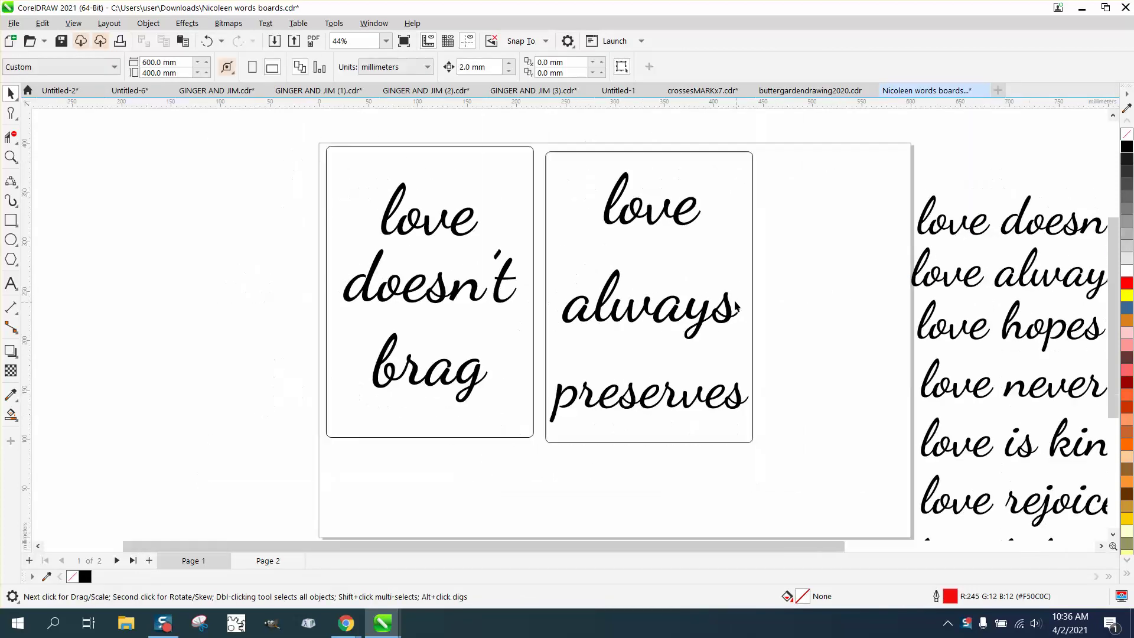
drag(463, 237, 429, 177)
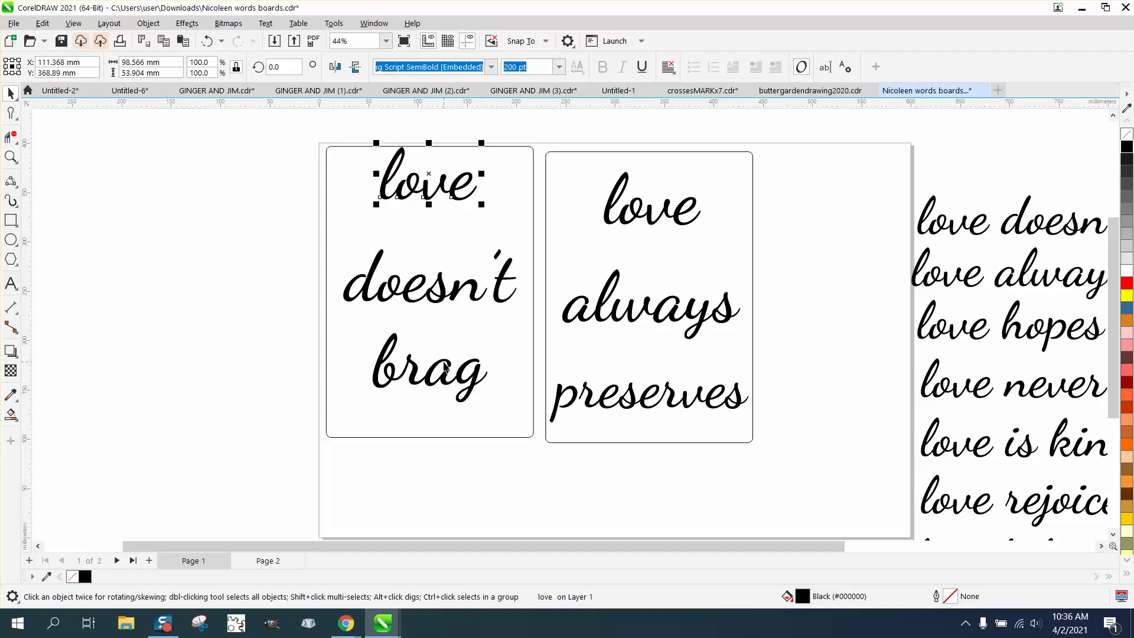
click(444, 366)
key(Down)
key(Down)
key(Down)
key(Down)
key(Down)
key(Down)
key(Down)
key(Down)
key(Down)
key(Down)
key(Down)
key(Down)
key(Down)
key(Down)
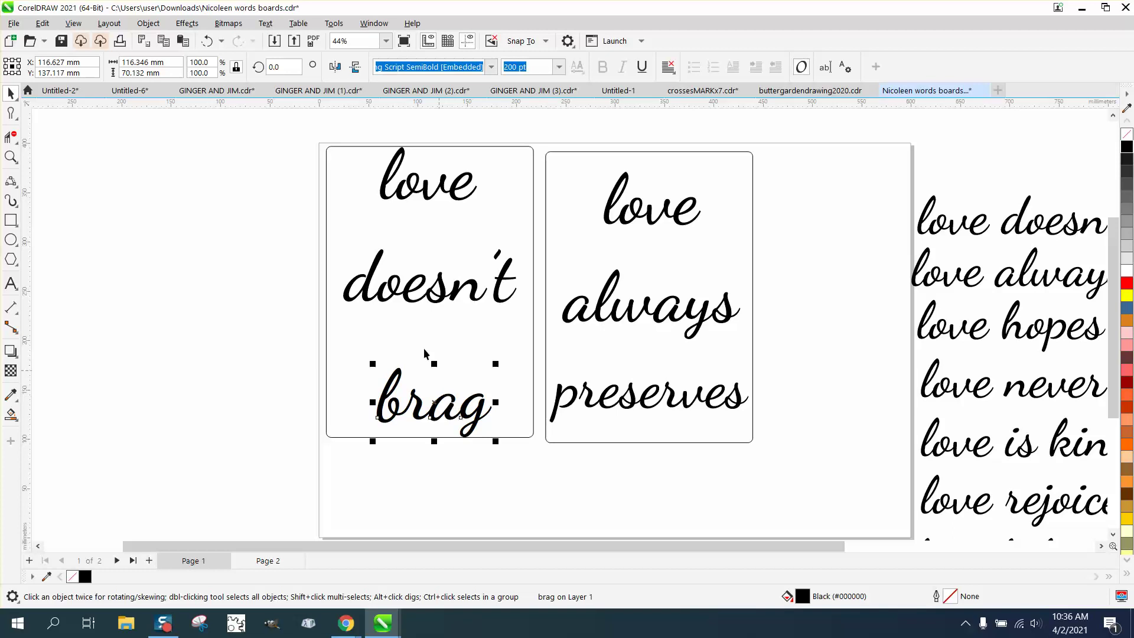
Step: Centre the three words horizontally across the left board
drag(311, 137, 438, 394)
drag(551, 470, 555, 471)
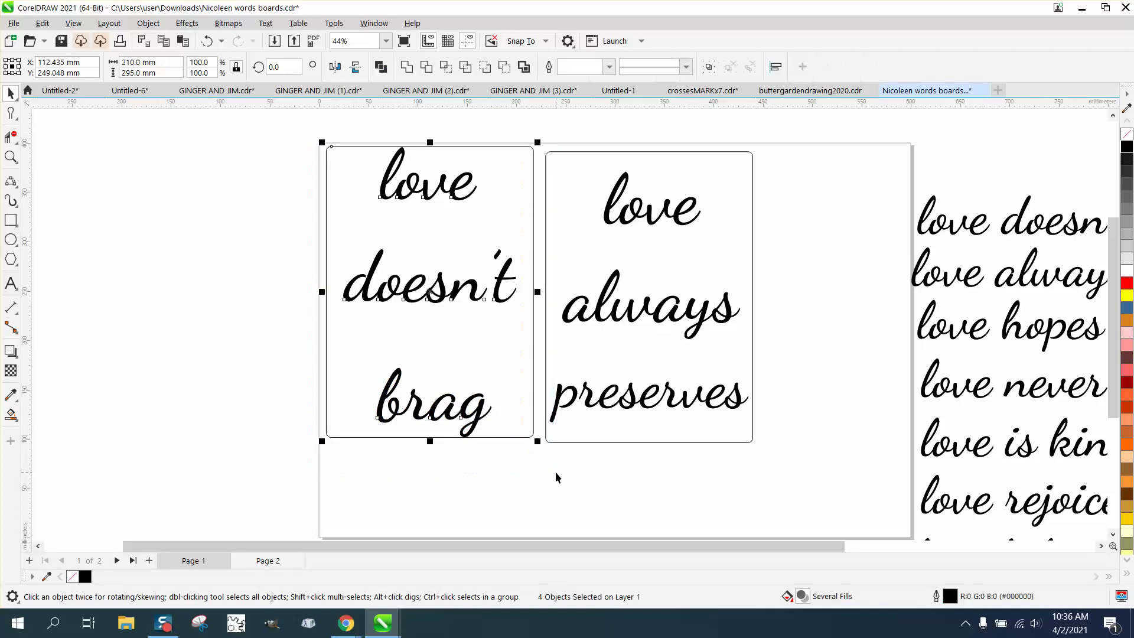
key(c)
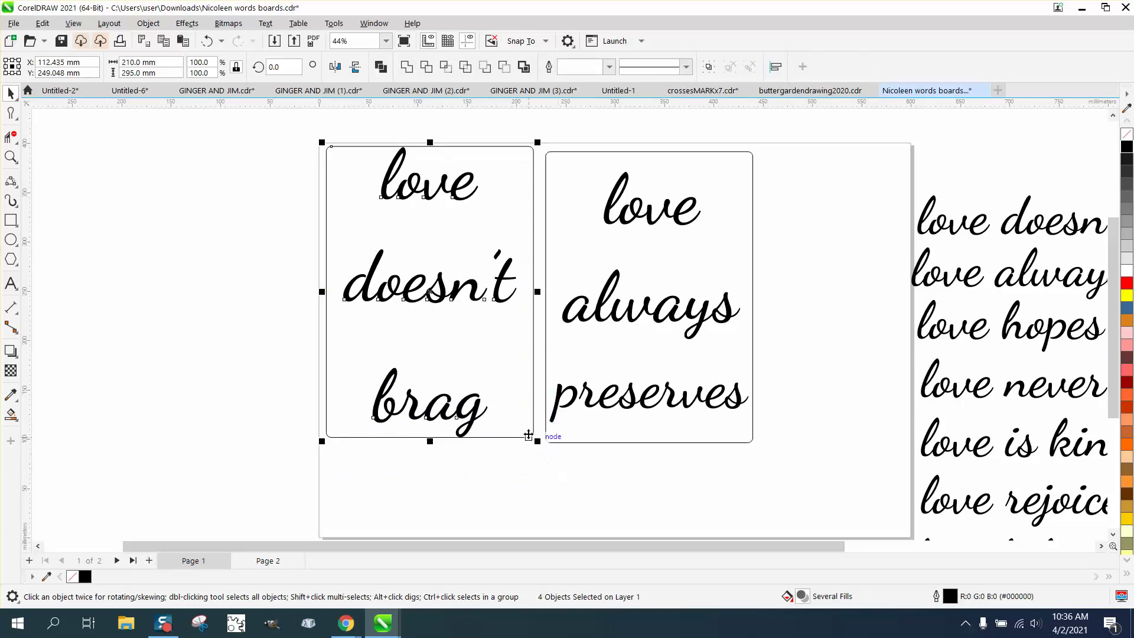
Step: Try nudging 'love' down, then undo the nudge
click(482, 127)
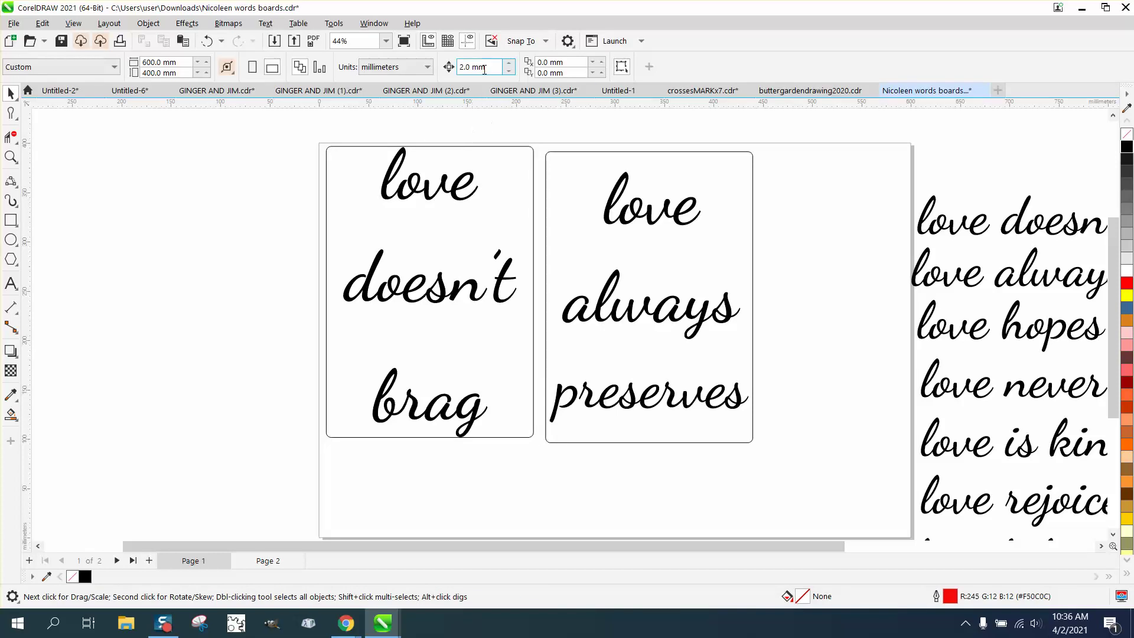
click(471, 187)
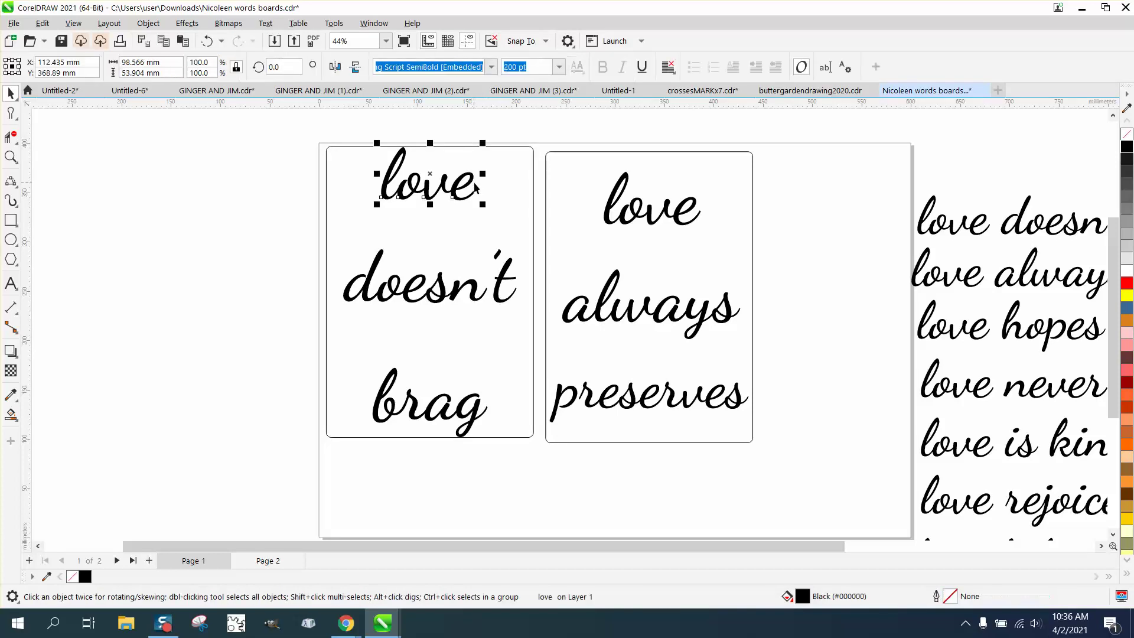
key(Down)
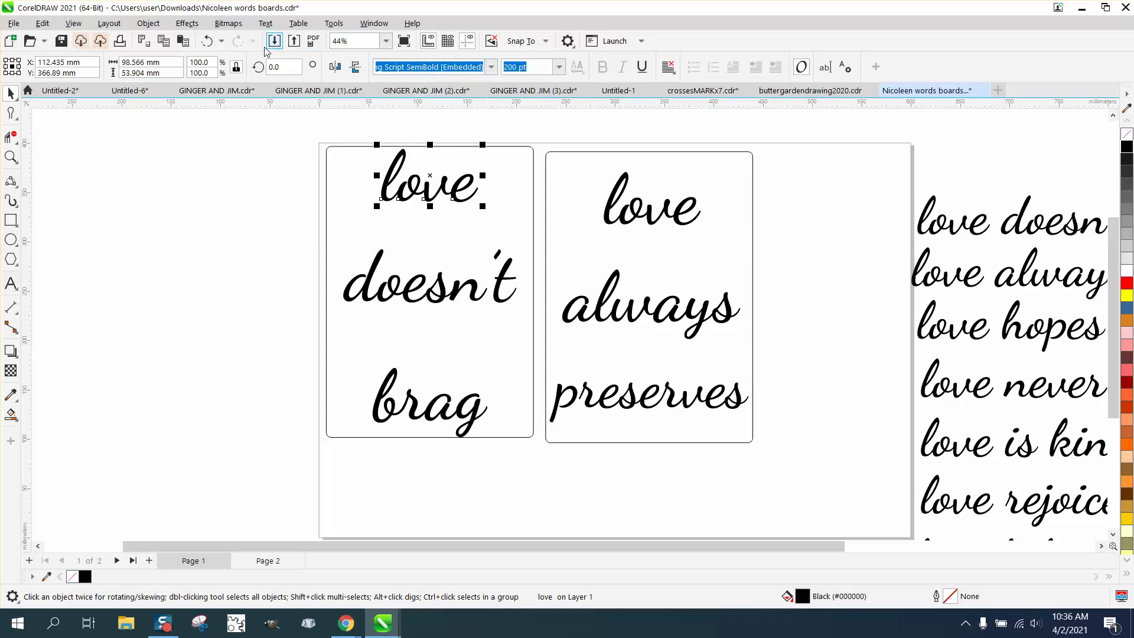
key(ctrl+z)
click(489, 128)
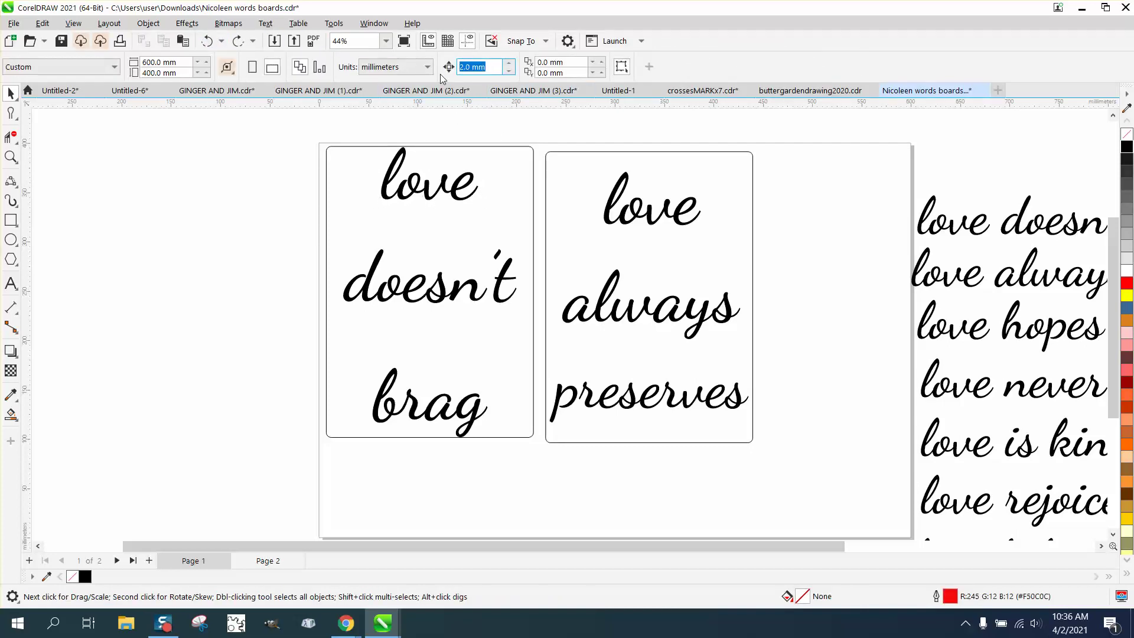
Step: Set the nudge distance to 5.0 mm, then reselect the left board and its words
text(5)
key(Return)
drag(504, 234, 505, 235)
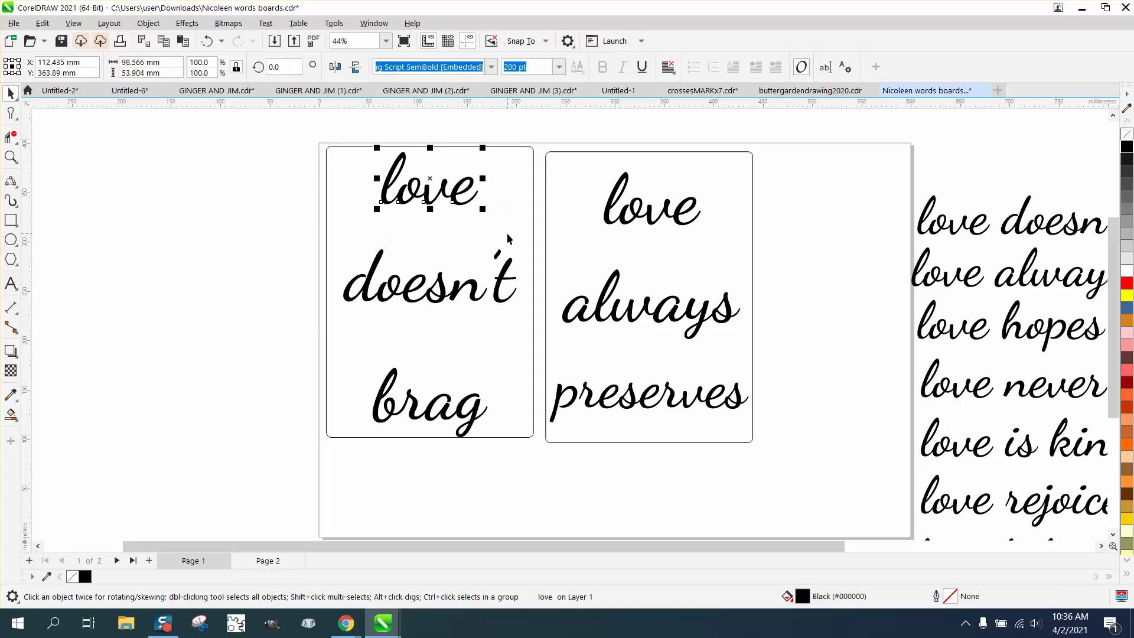
drag(283, 360, 536, 483)
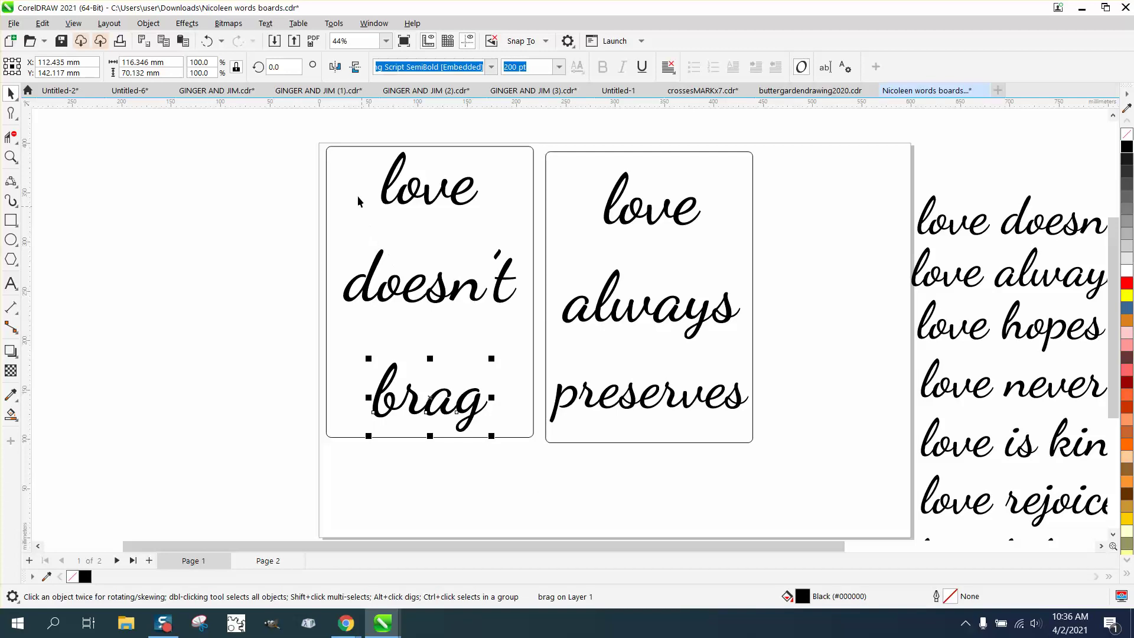
drag(322, 149, 550, 450)
Step: Open the Align and Distribute docker from the Window > Dockers menu
click(373, 23)
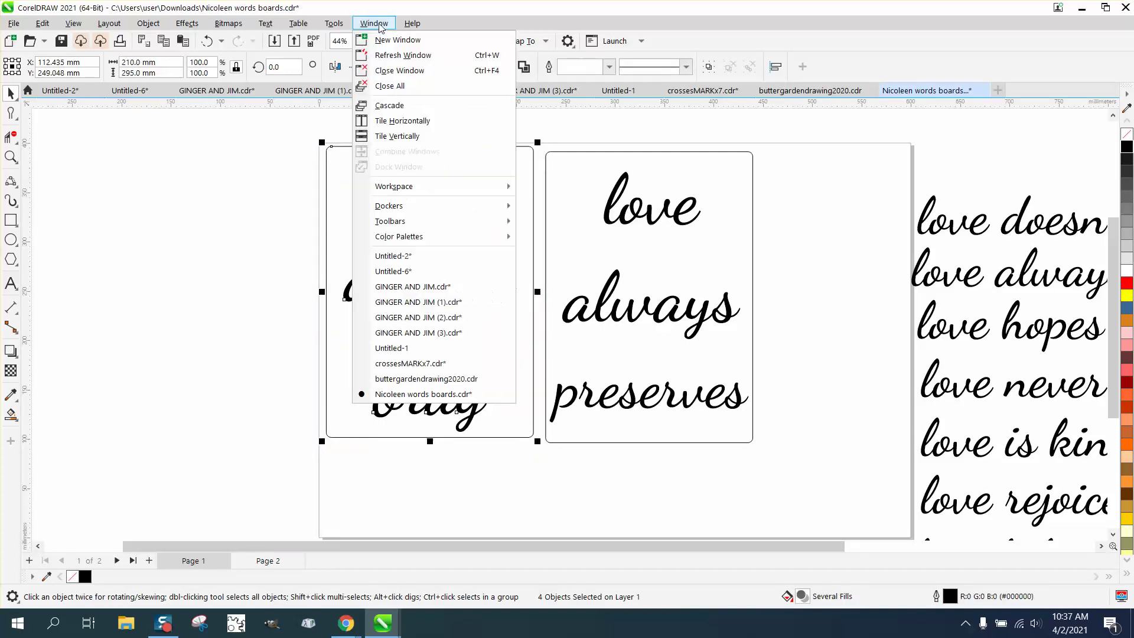
mouse_move(390, 205)
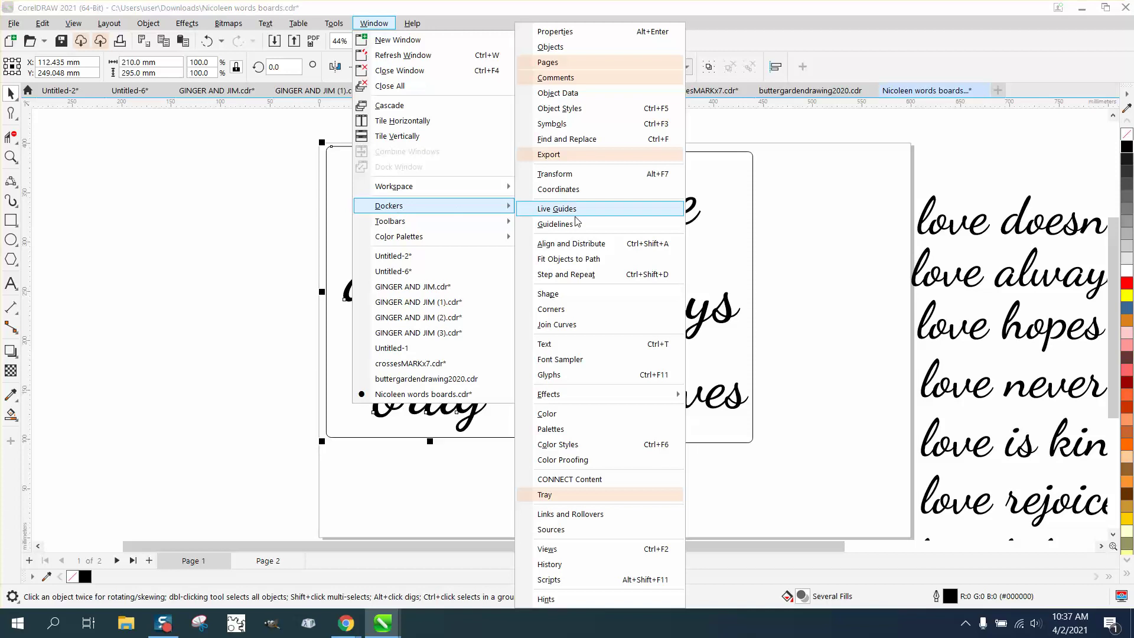
click(587, 248)
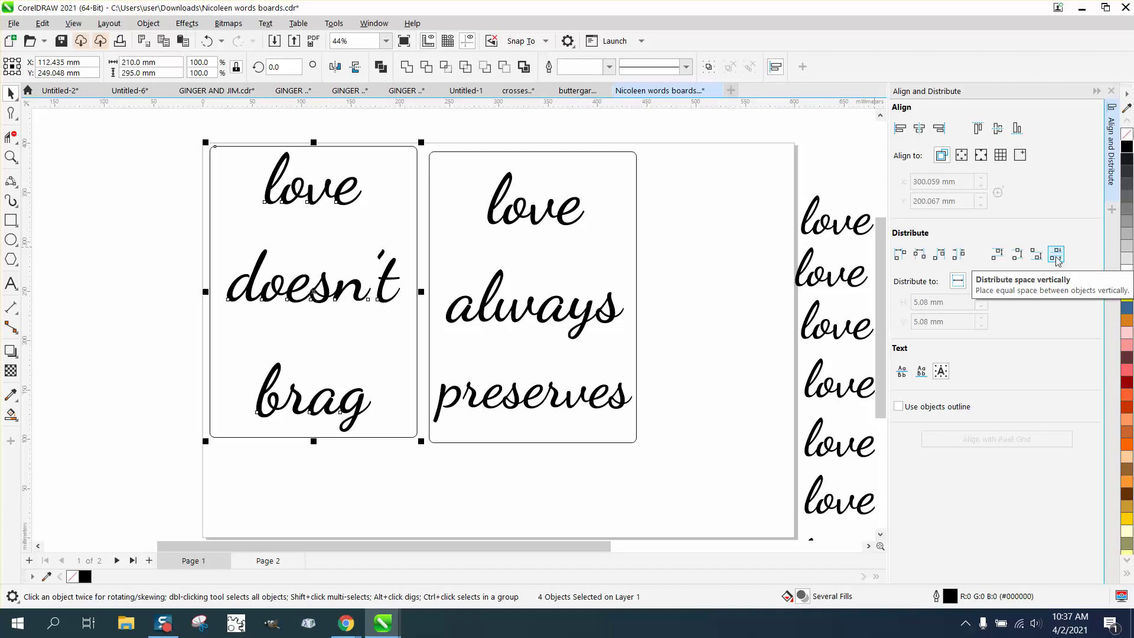
Step: Distribute the left board's words vertically, then undo the spacing
click(1057, 255)
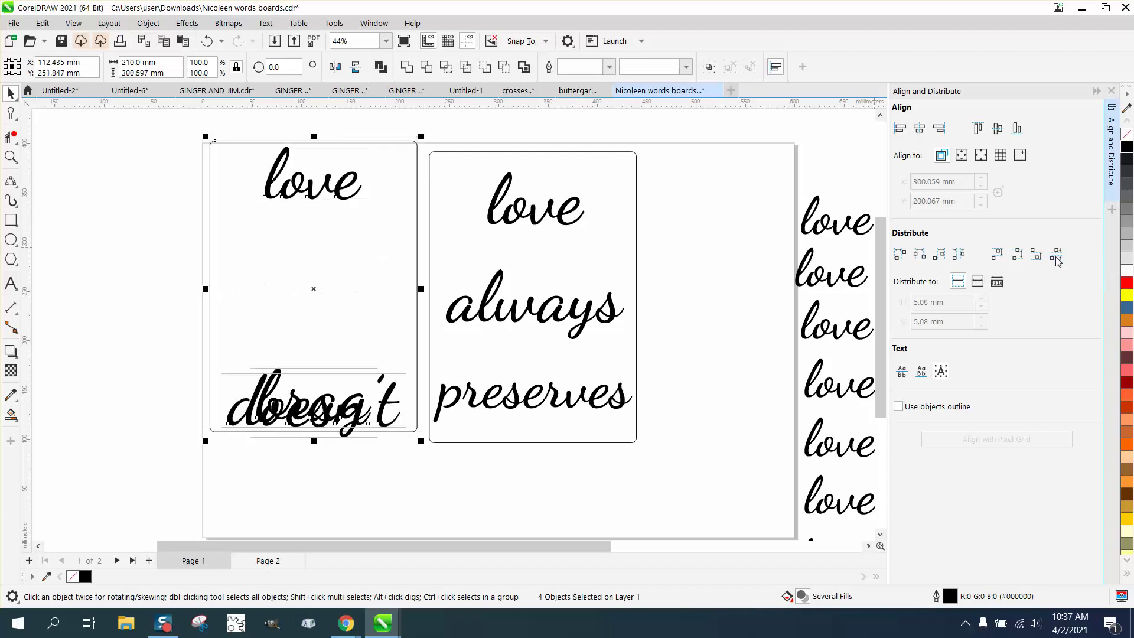
click(207, 41)
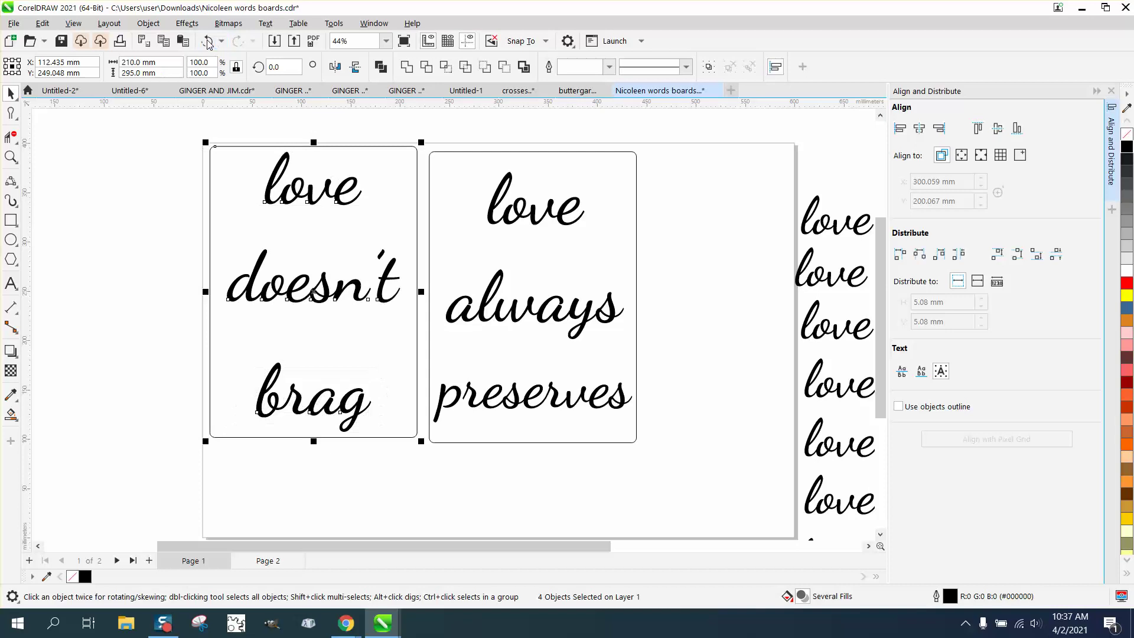
click(323, 197)
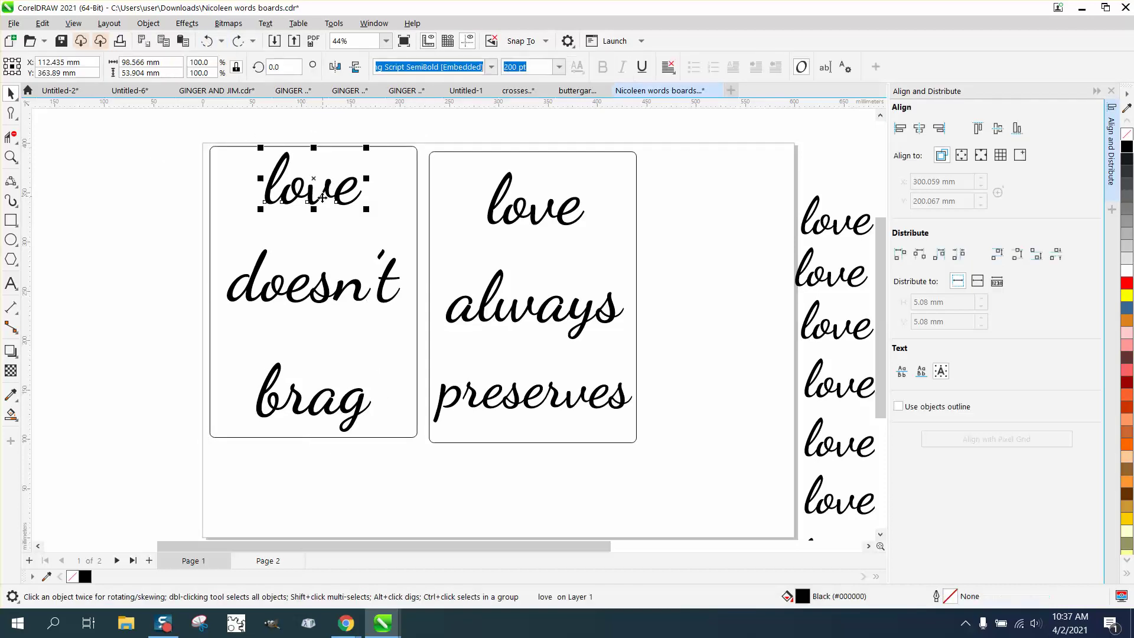
click(225, 240)
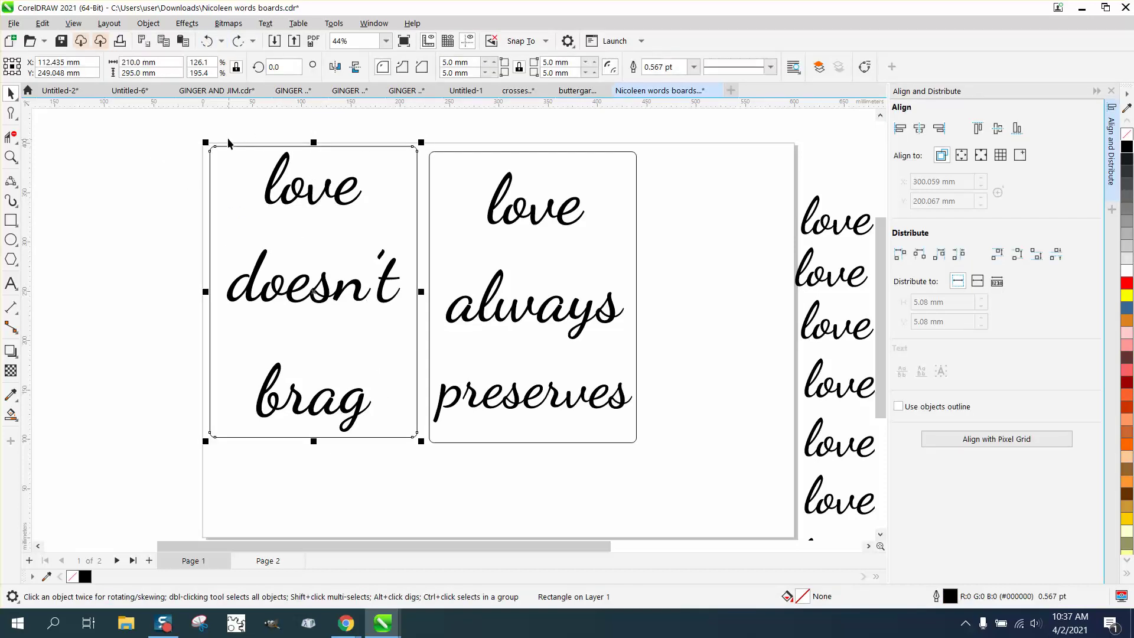
Step: Select just the three words, distribute them evenly down the board, and undo again
drag(216, 136, 280, 408)
drag(416, 427, 417, 435)
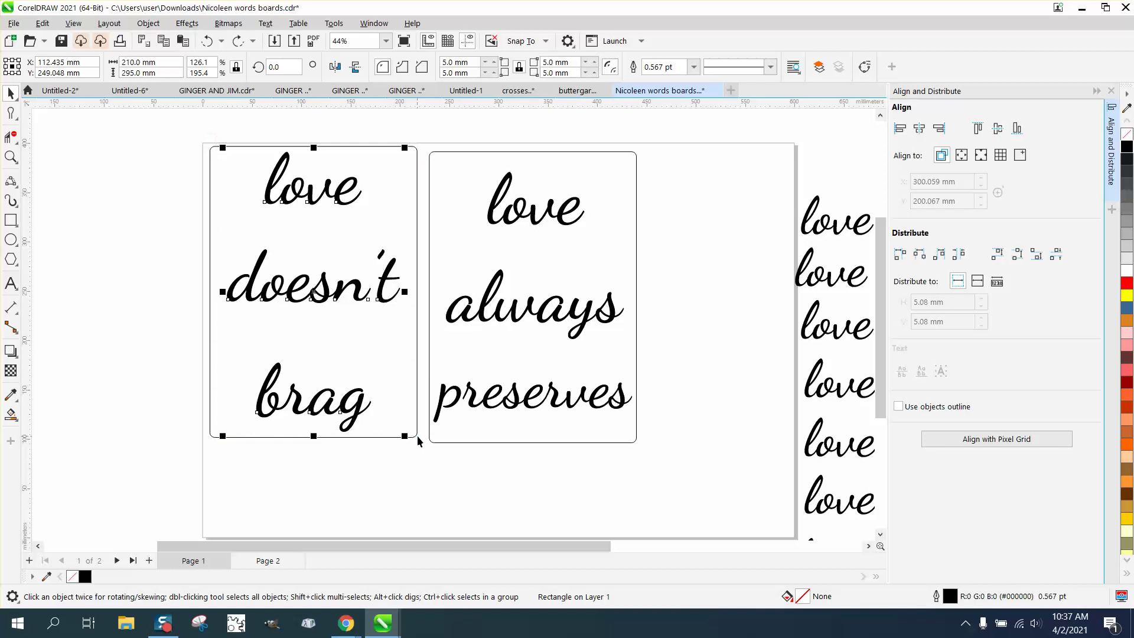
click(1057, 257)
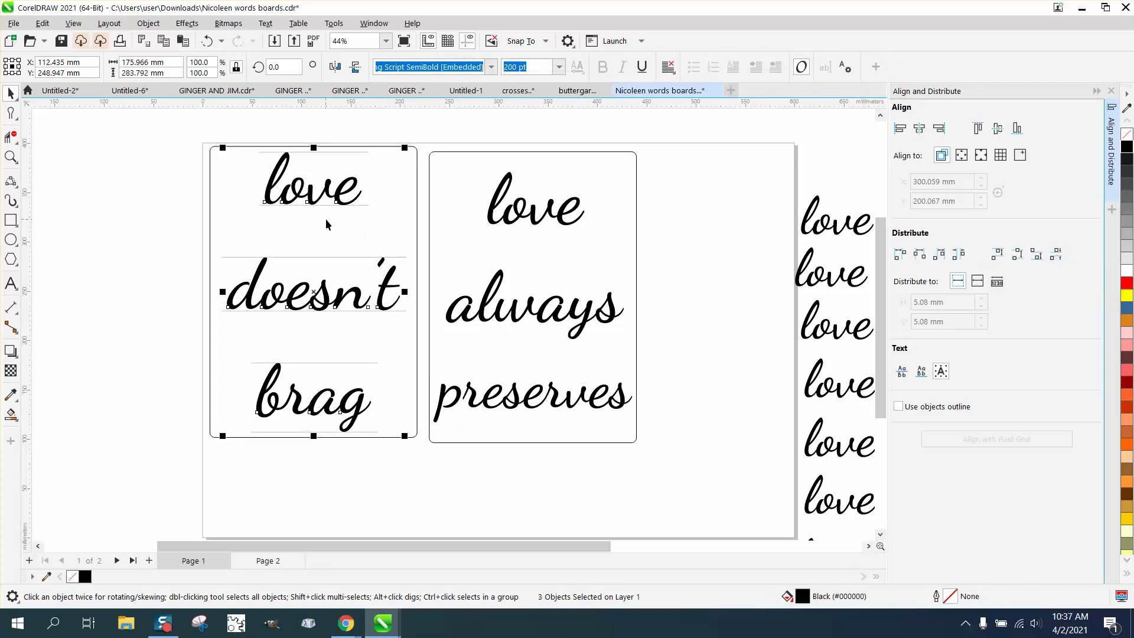
click(206, 41)
Step: Distribute the board together with its words, then undo the result
drag(190, 113, 433, 462)
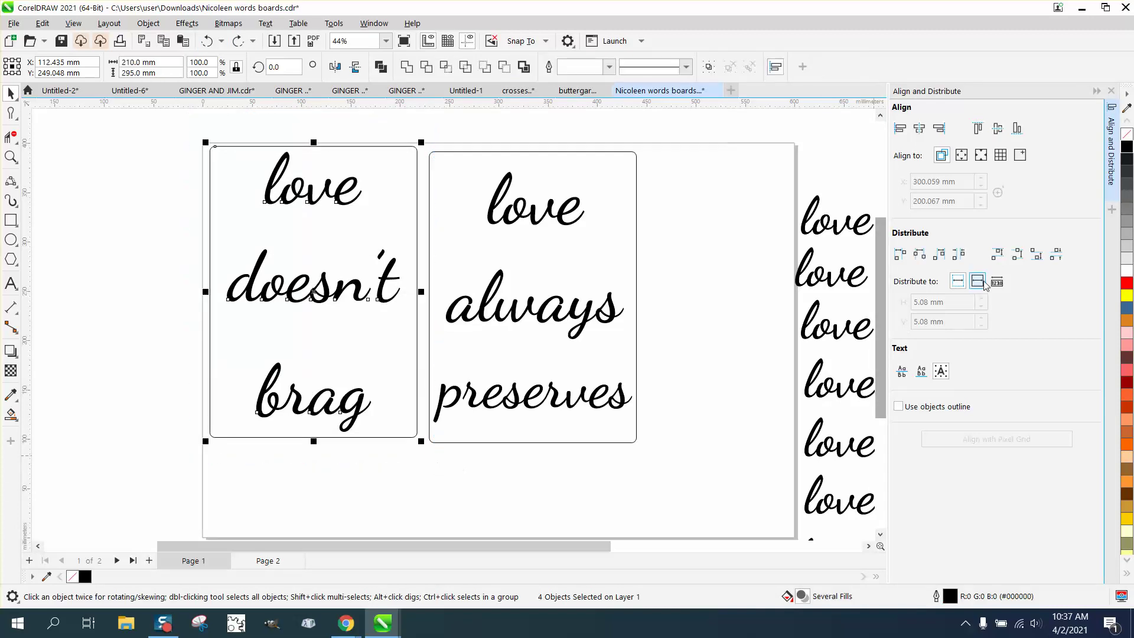
click(1016, 253)
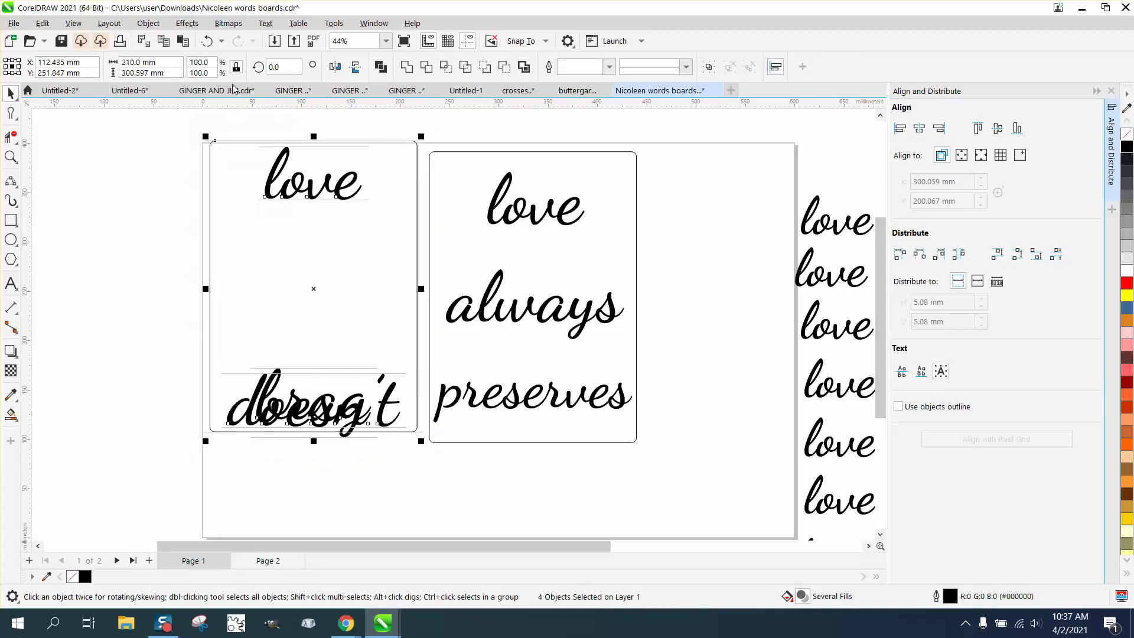
click(206, 41)
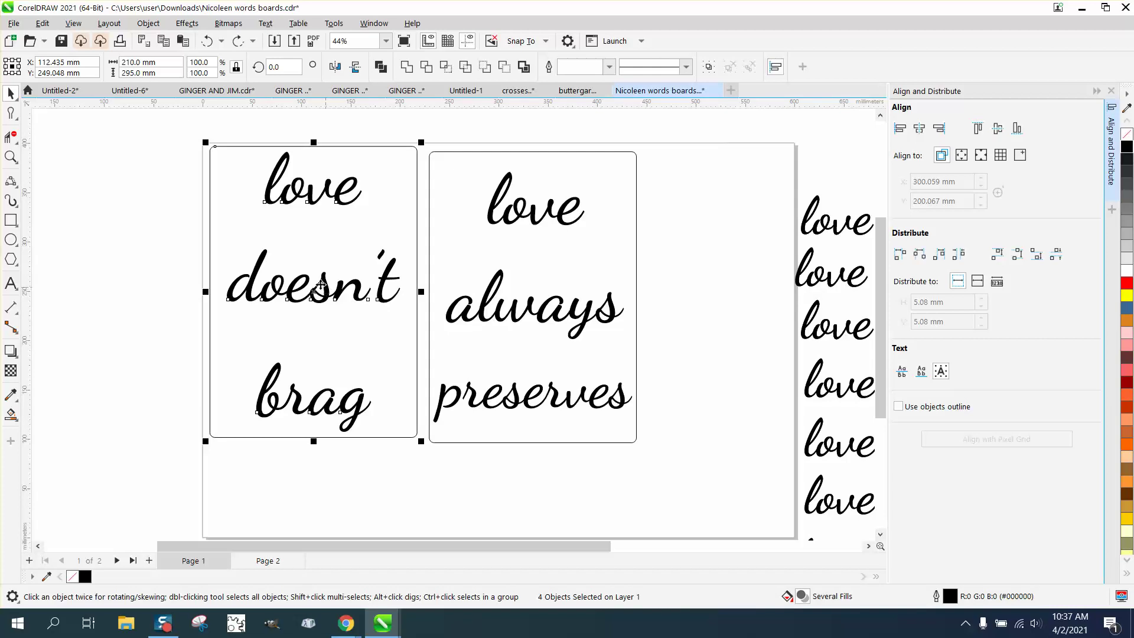
Step: Move 'doesn't' up and space it evenly between 'love' and 'brag'
click(320, 285)
drag(328, 286, 328, 265)
drag(212, 137, 411, 439)
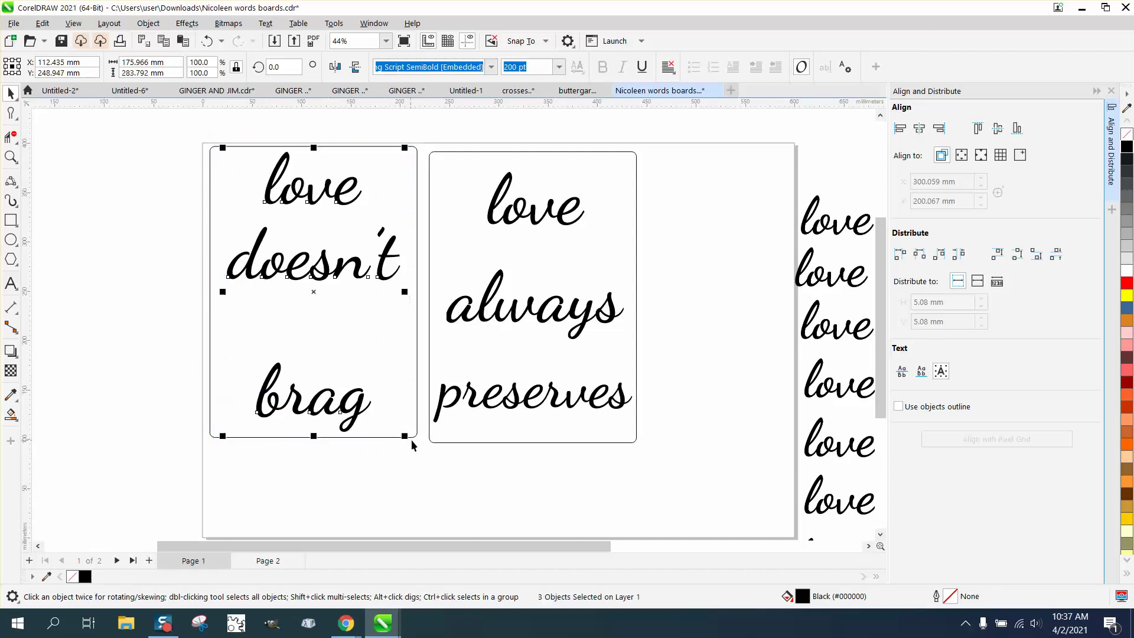
click(1055, 255)
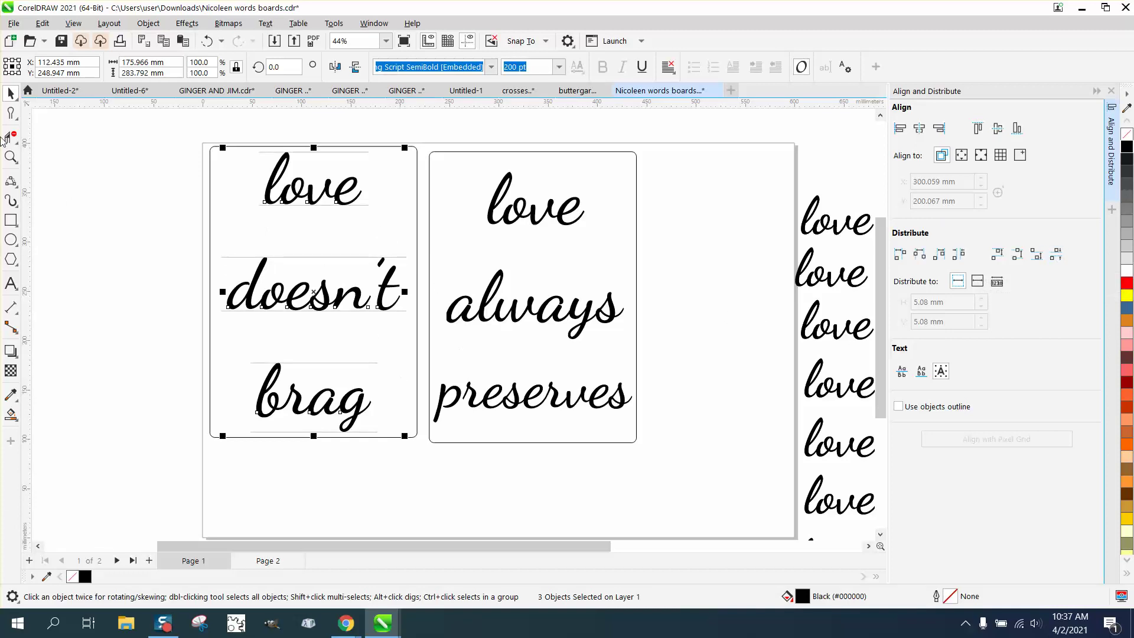
Step: Close the Align and Distribute docker and zoom toward 'preserves' on the right board
click(1111, 90)
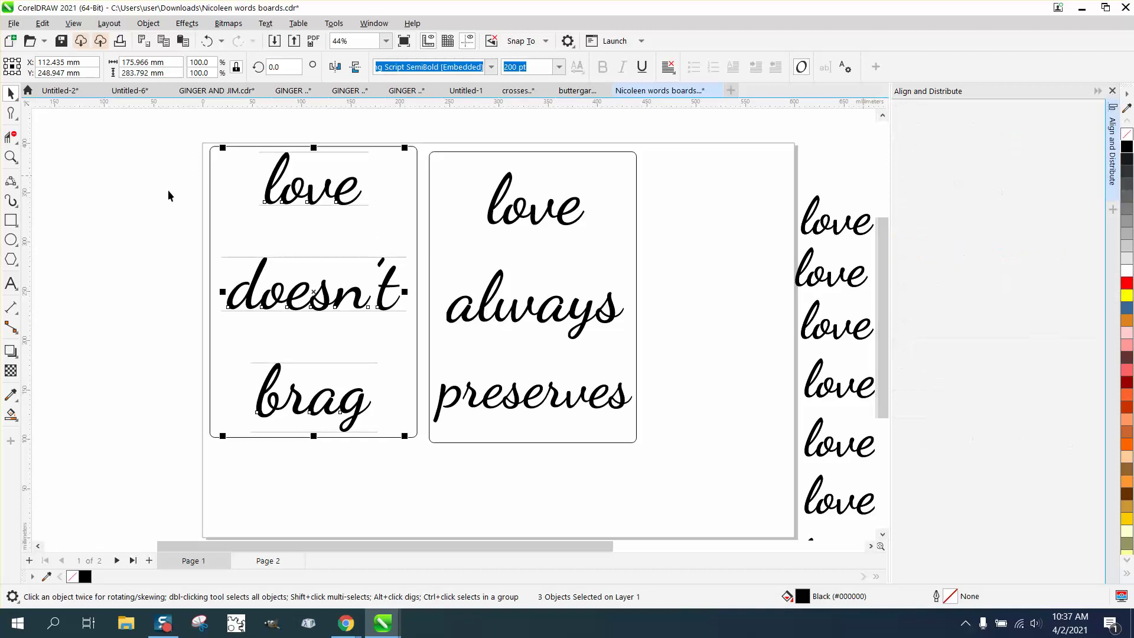
key(z)
drag(539, 373, 791, 432)
Step: Zoom in on 'preserves' to inspect its joints, then select it and remove its fill
drag(337, 275, 368, 321)
scroll(514, 324, down, 3)
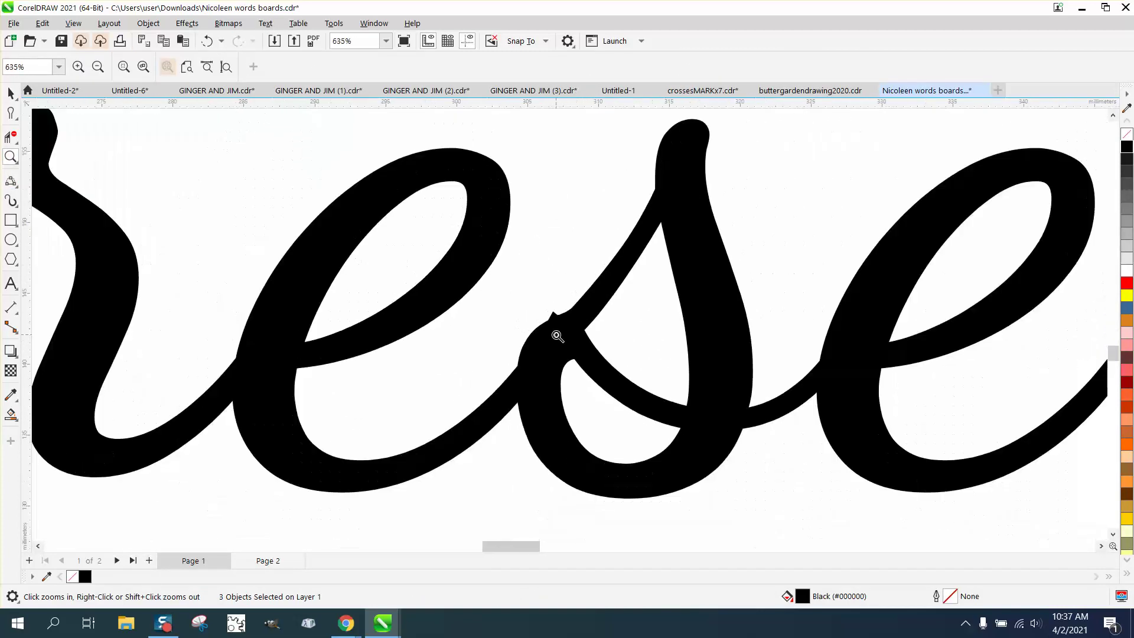
scroll(556, 336, down, 4)
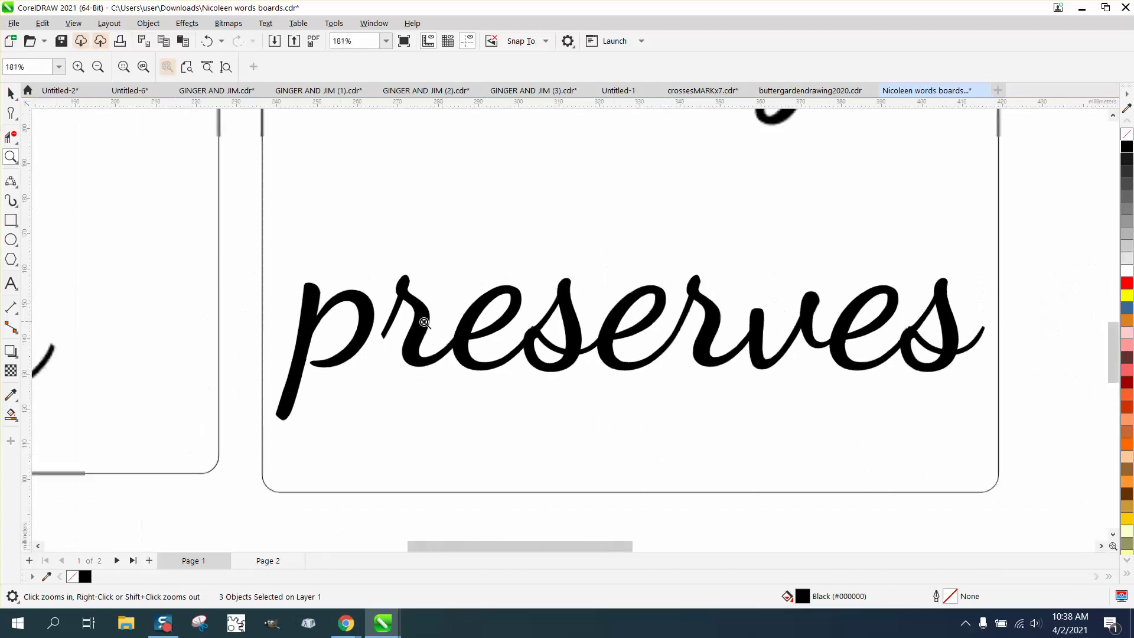
click(11, 92)
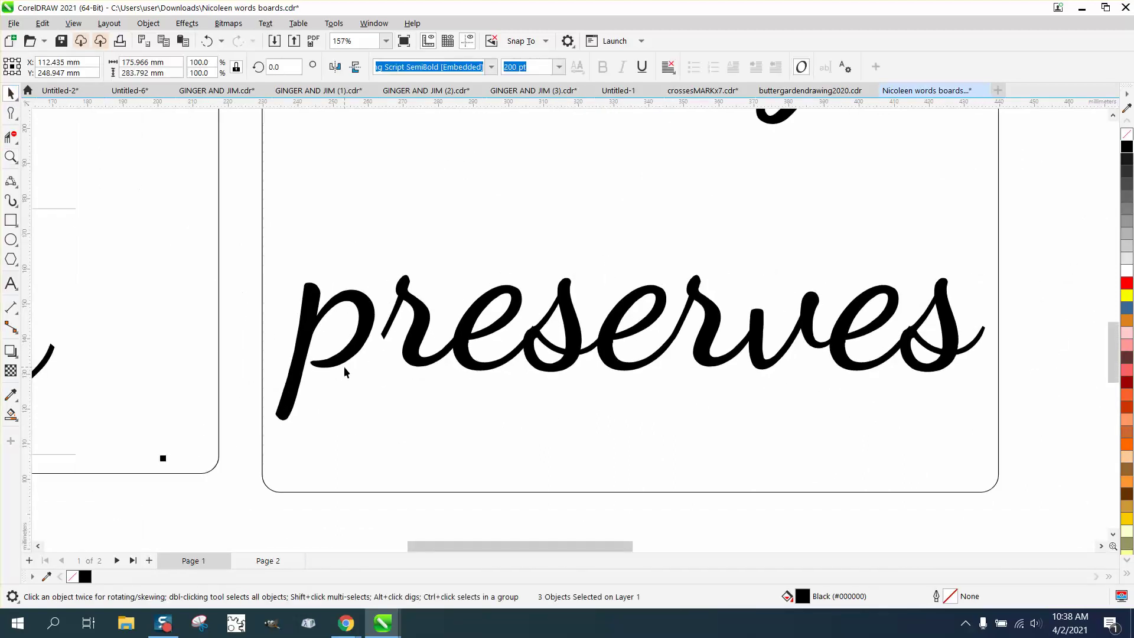
scroll(344, 366, down, 1)
drag(255, 258, 558, 409)
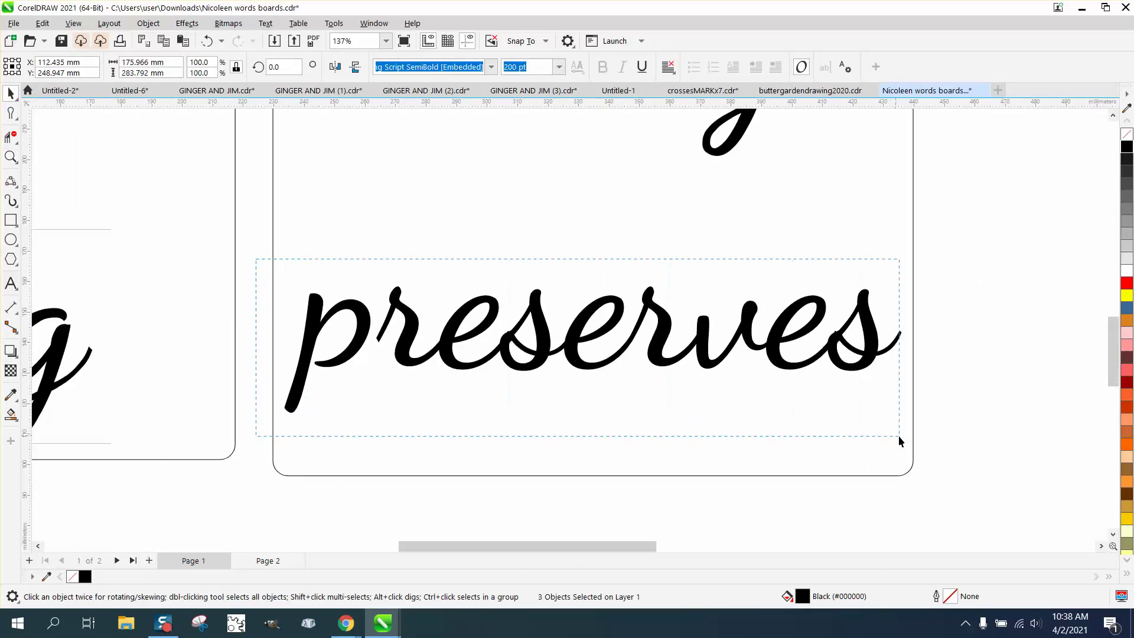
drag(898, 435, 901, 434)
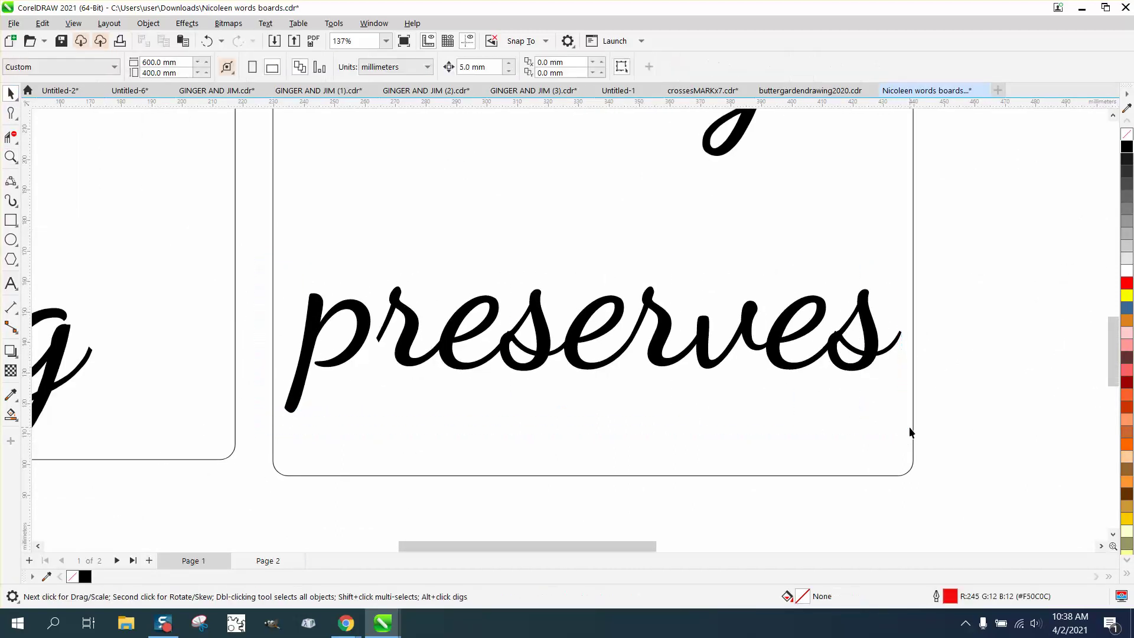
click(732, 358)
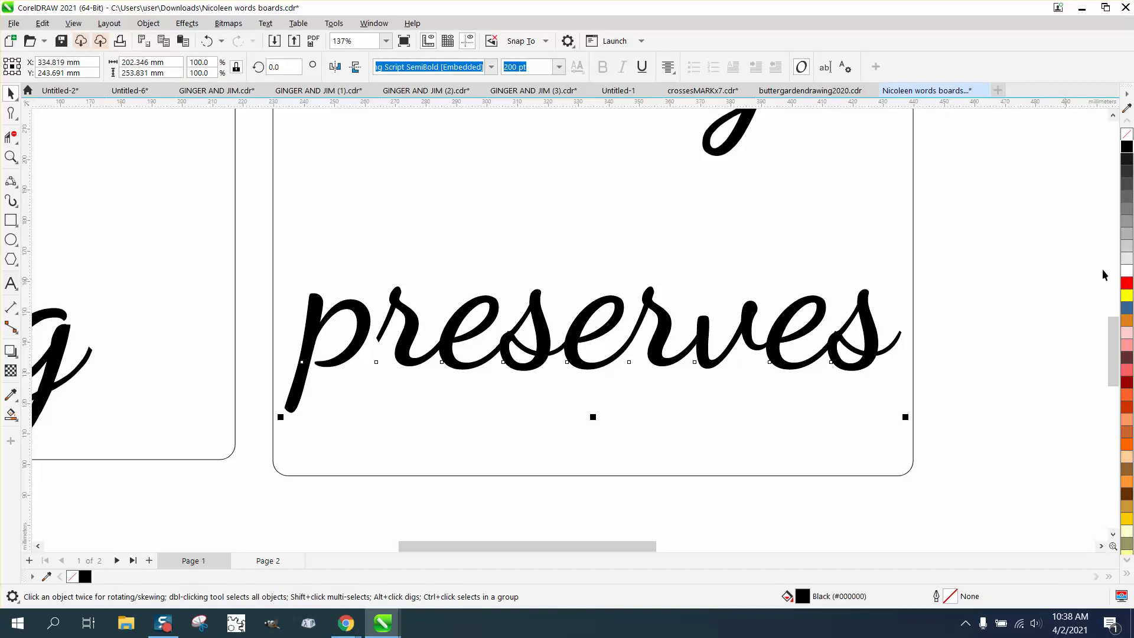
click(1126, 135)
Step: Give 'preserves' a black hairline outline and clear the selection
right_click(1126, 147)
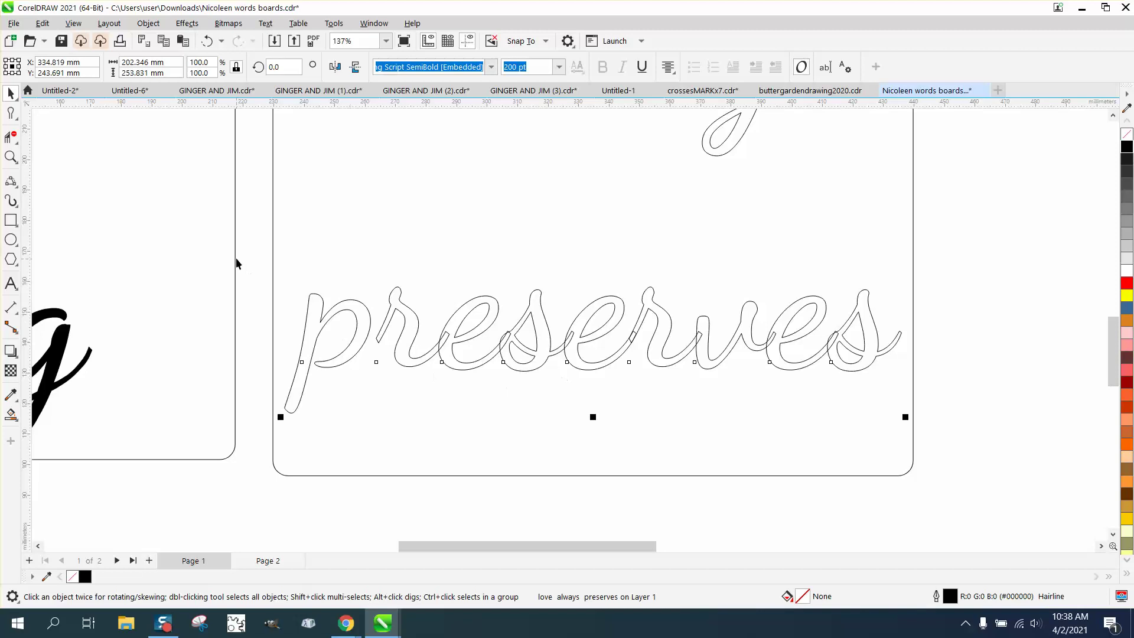
drag(245, 258, 264, 297)
drag(841, 421, 952, 444)
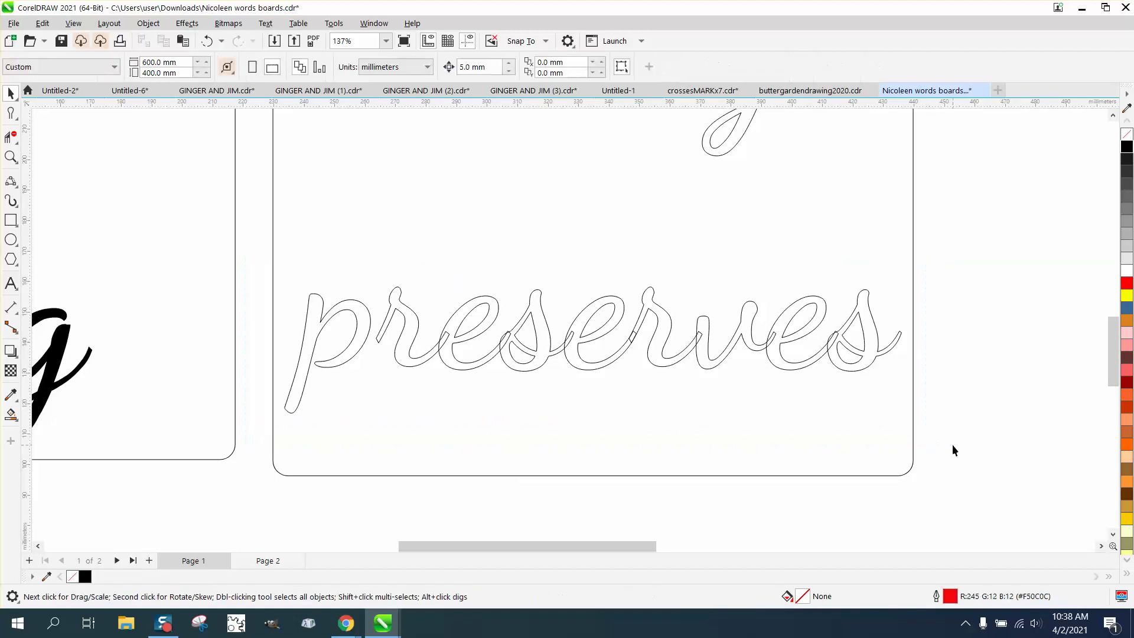
Step: Select the 'preserves' text object on its own, apart from the board
click(357, 332)
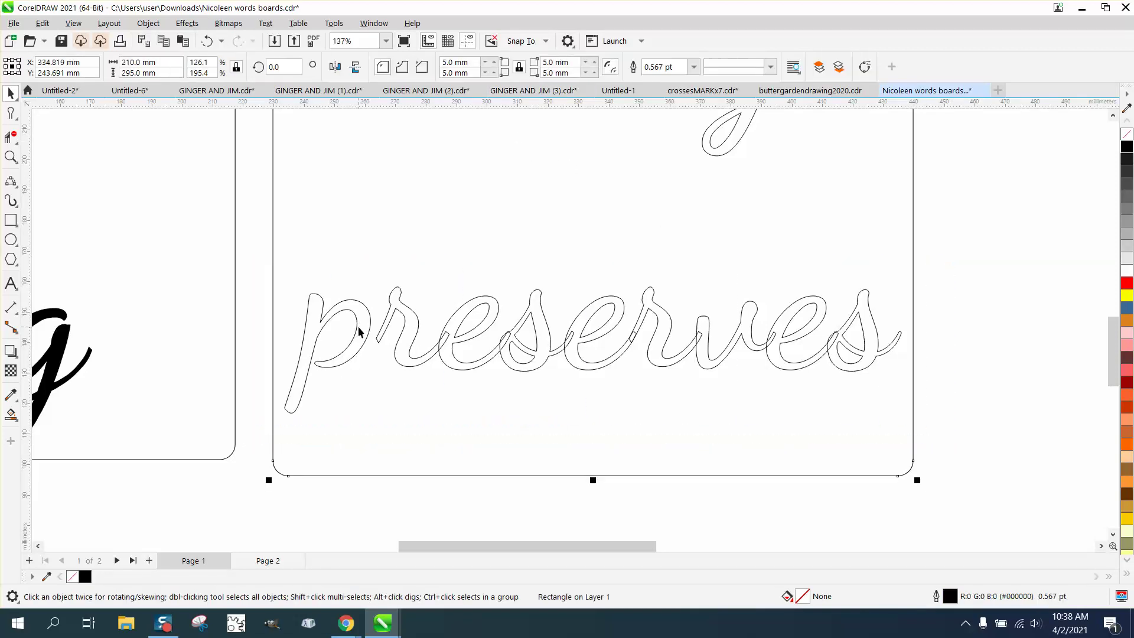
click(324, 311)
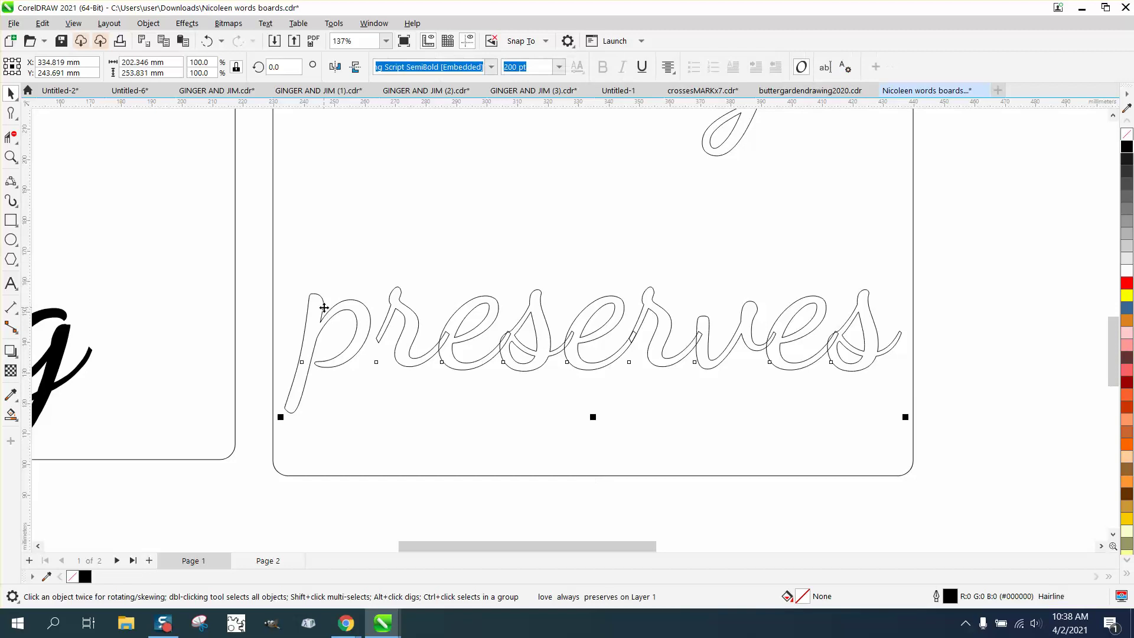
click(324, 357)
drag(249, 257, 518, 398)
drag(944, 466, 945, 466)
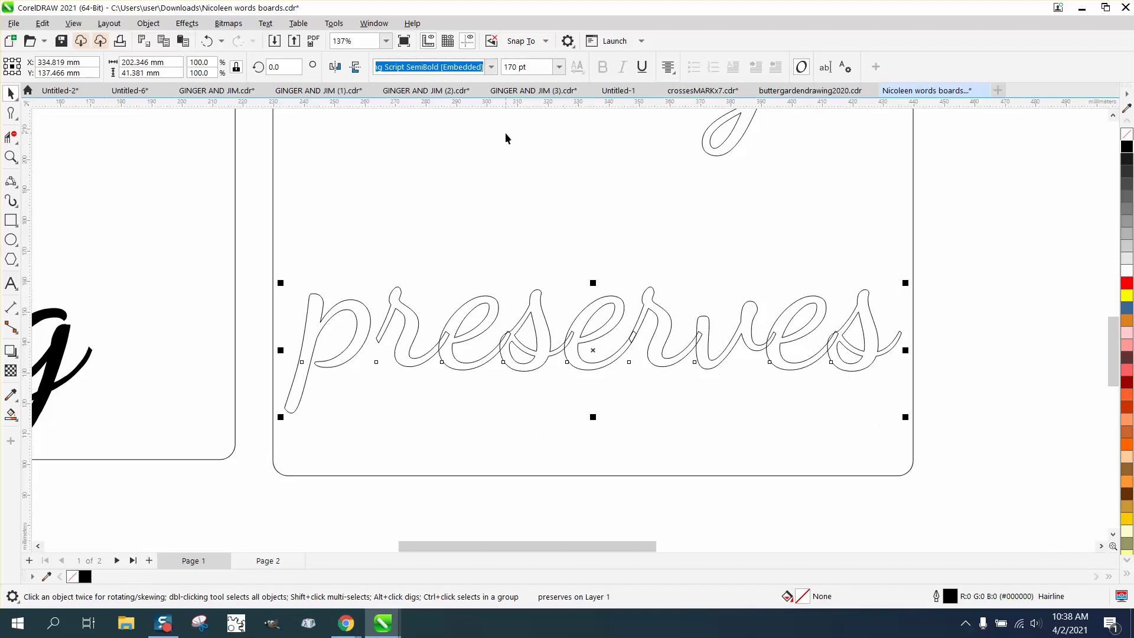
Step: Convert 'preserves' to curves and reselect the curve
click(147, 24)
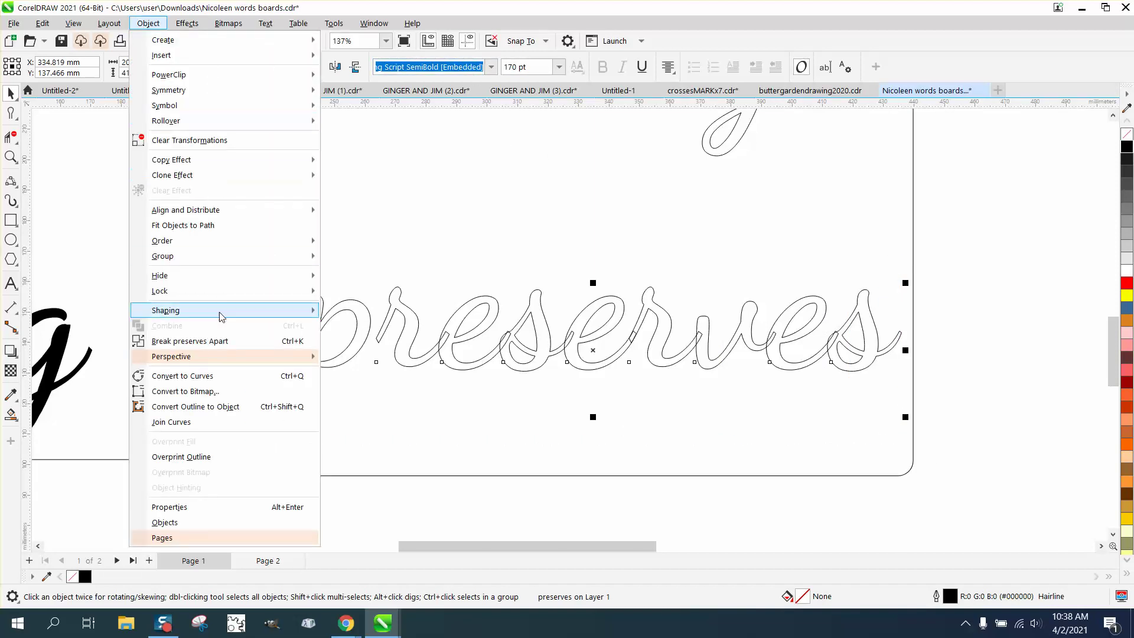
click(205, 376)
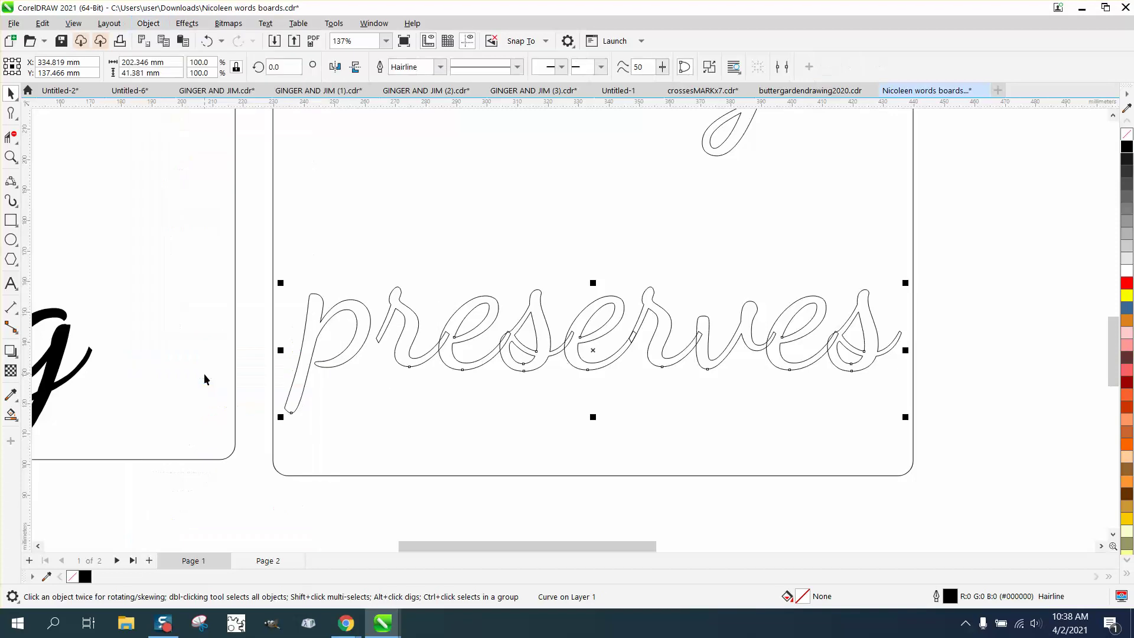
drag(264, 252, 265, 313)
drag(799, 434, 1000, 470)
Step: Break the curve apart into 16 pieces, weld them into one, then undo the weld
click(148, 23)
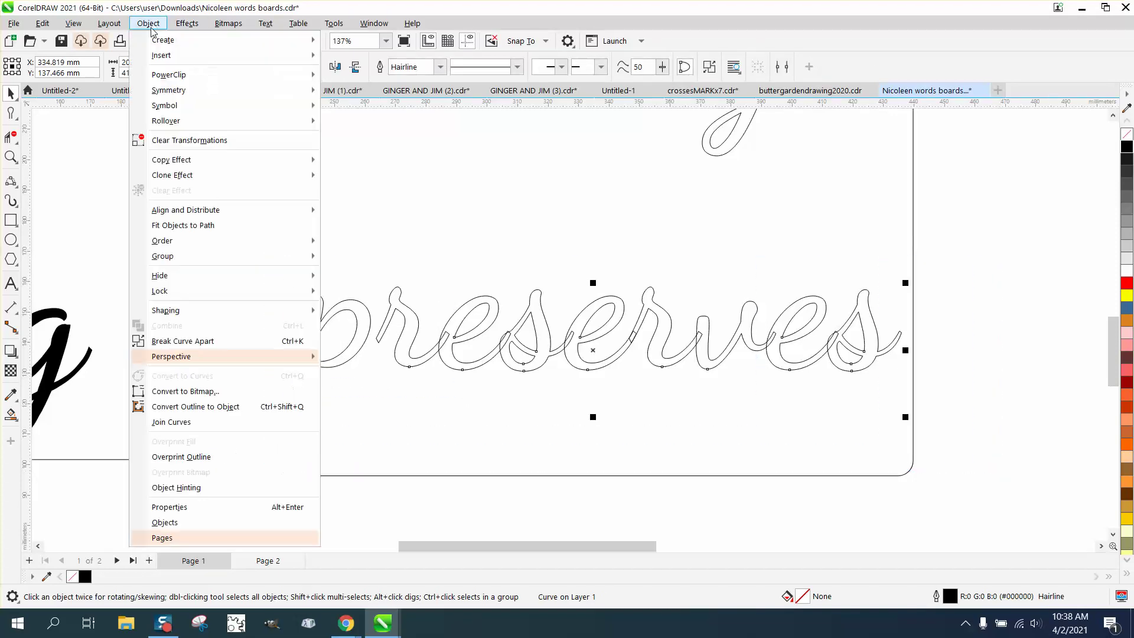
click(189, 341)
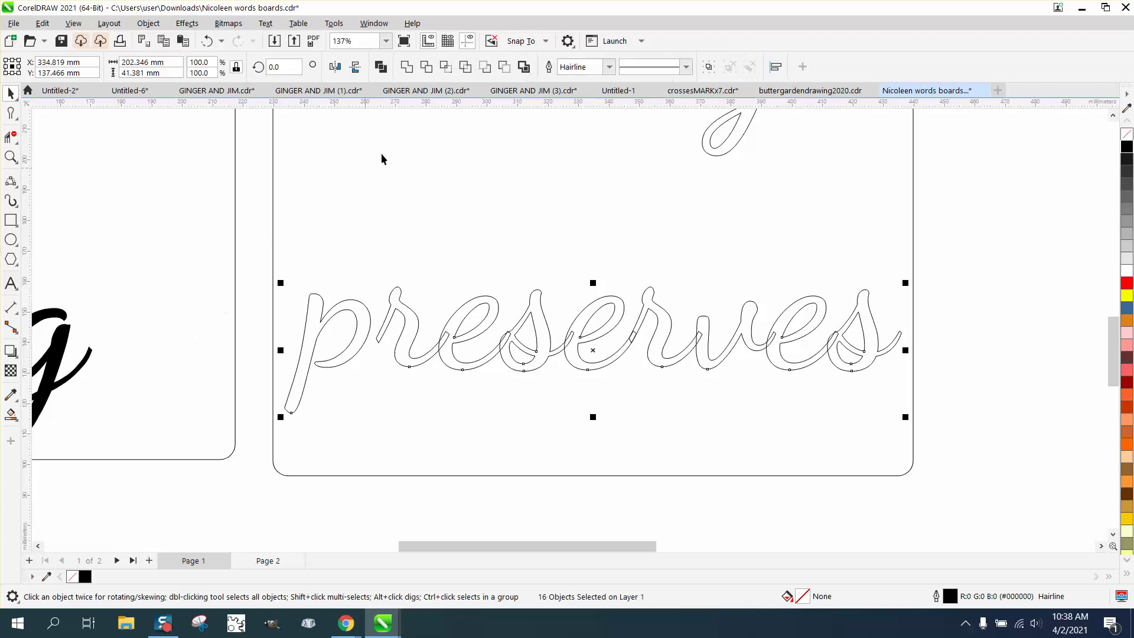
click(405, 68)
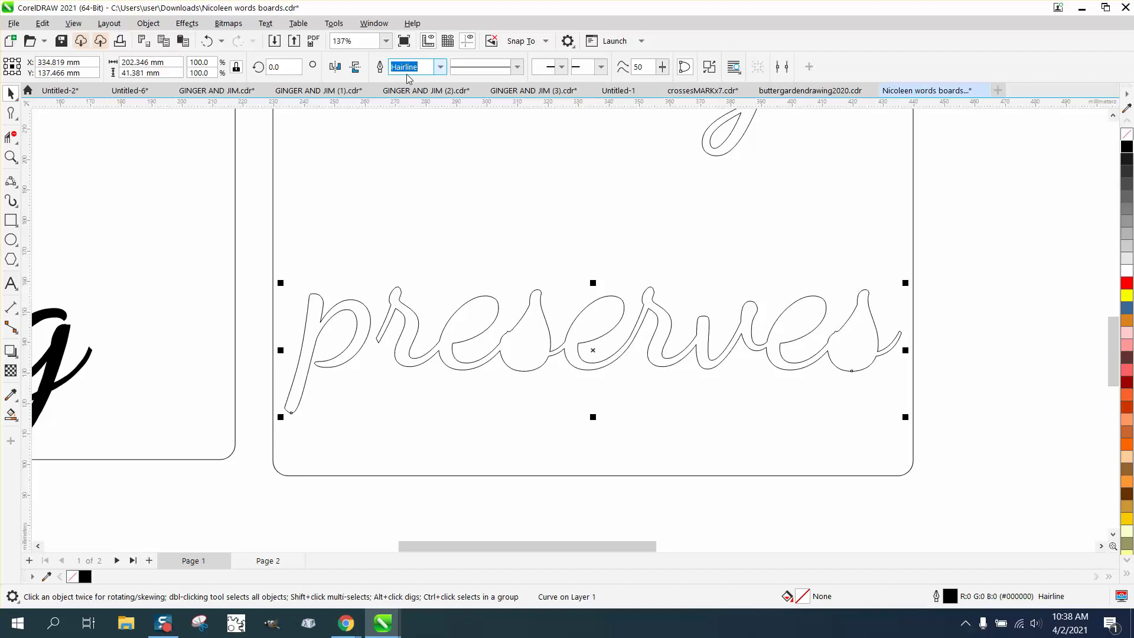
click(206, 42)
Step: Undo back to text, break 'preserves' apart into letters, and select them all
click(206, 42)
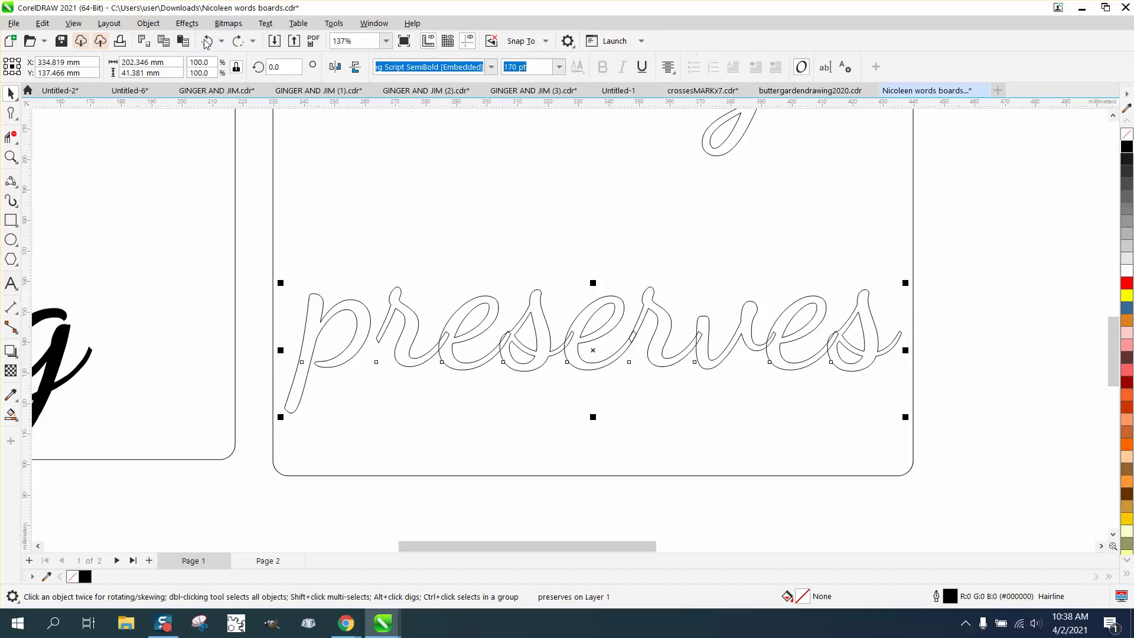
click(154, 25)
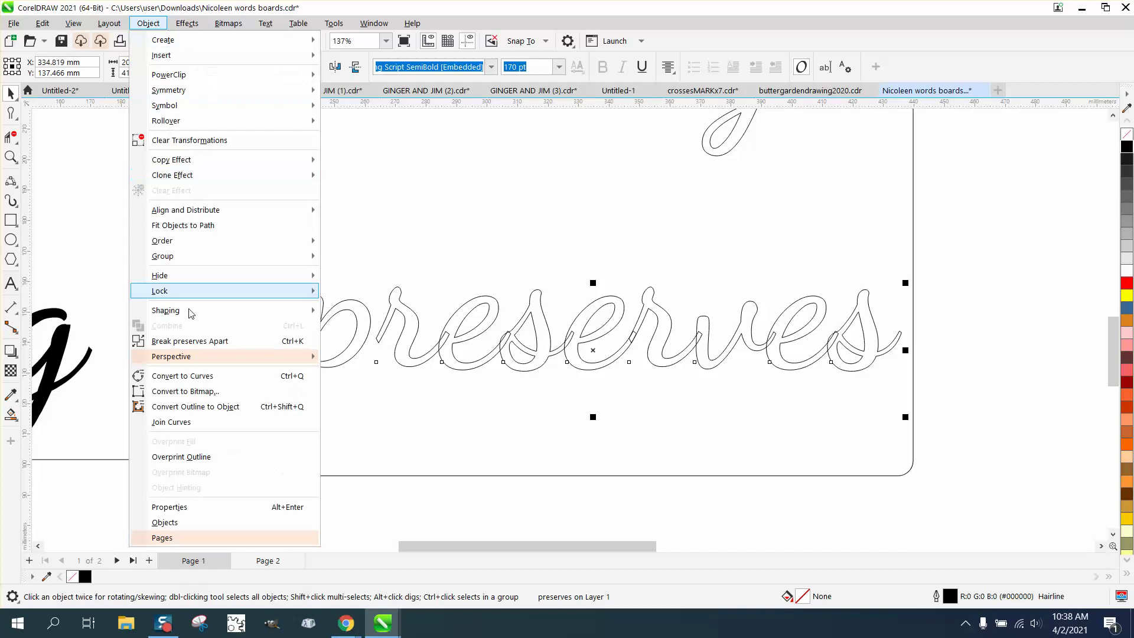
click(178, 340)
drag(255, 253, 936, 447)
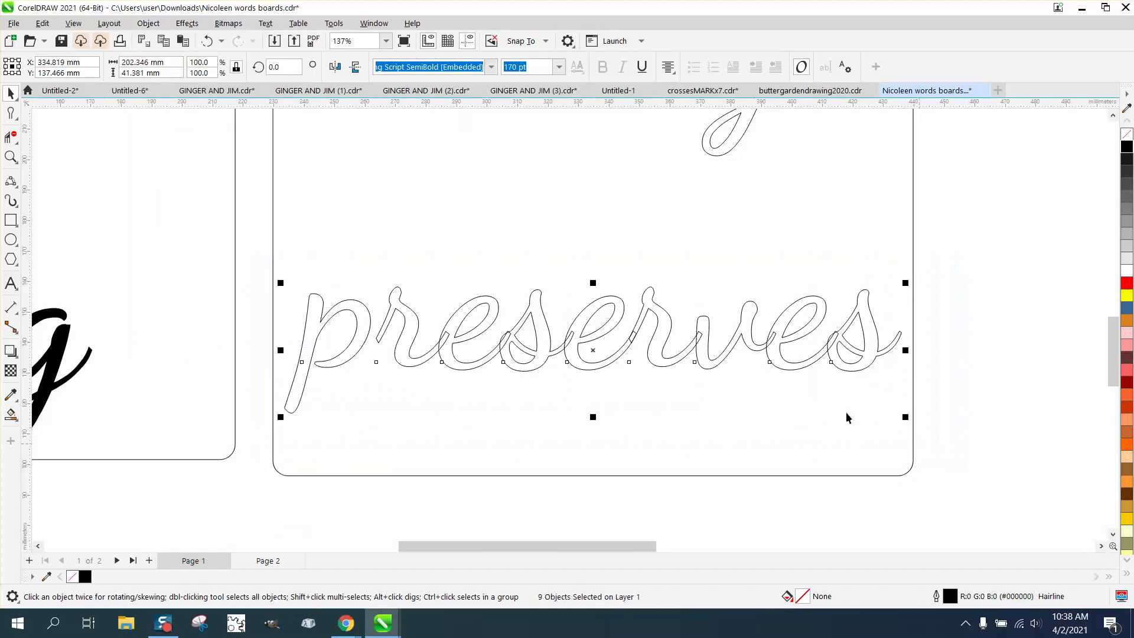
Step: Convert the nine letters to curves and weld them into one outline curve
click(148, 23)
click(205, 376)
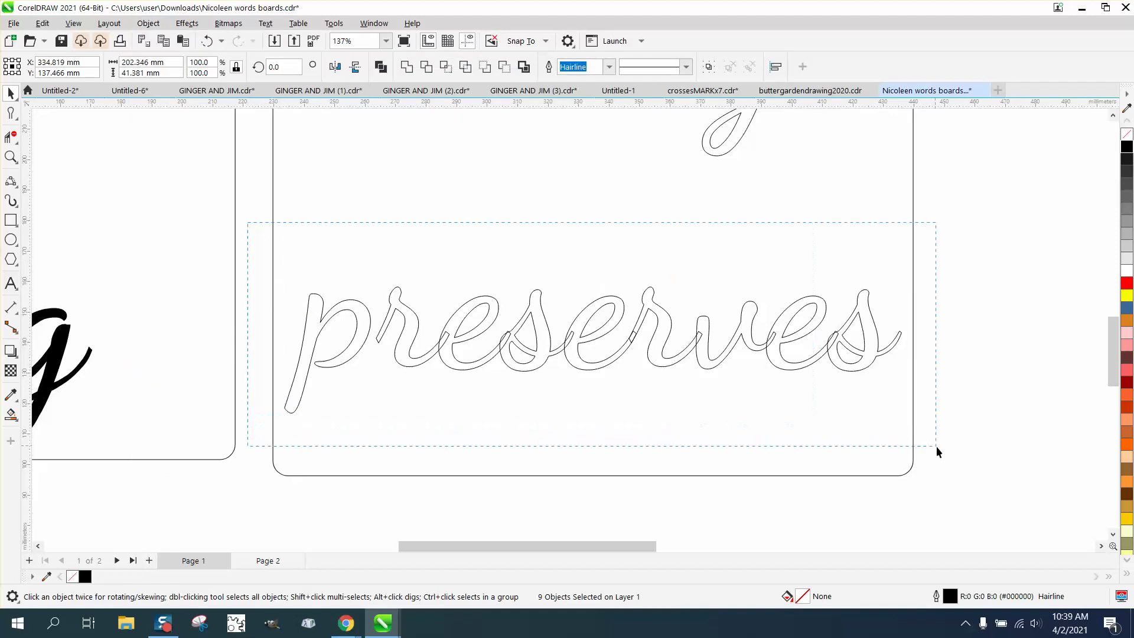
drag(937, 447, 938, 448)
click(406, 66)
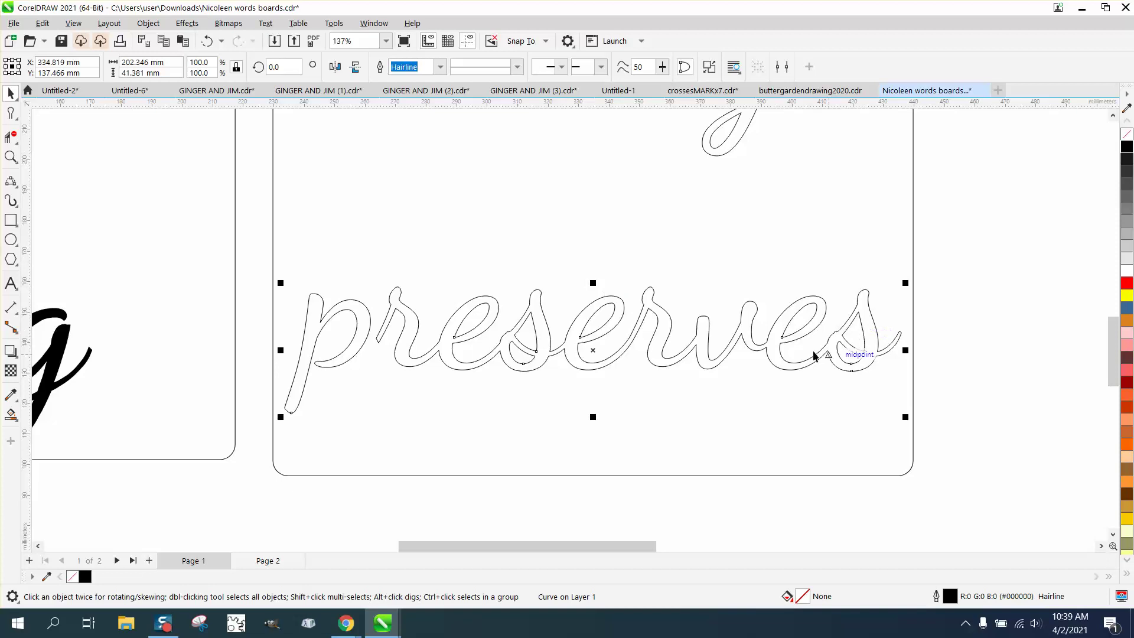
Step: Zoom into the s–e joint and delete the small bump's nodes with the Shape tool
click(11, 156)
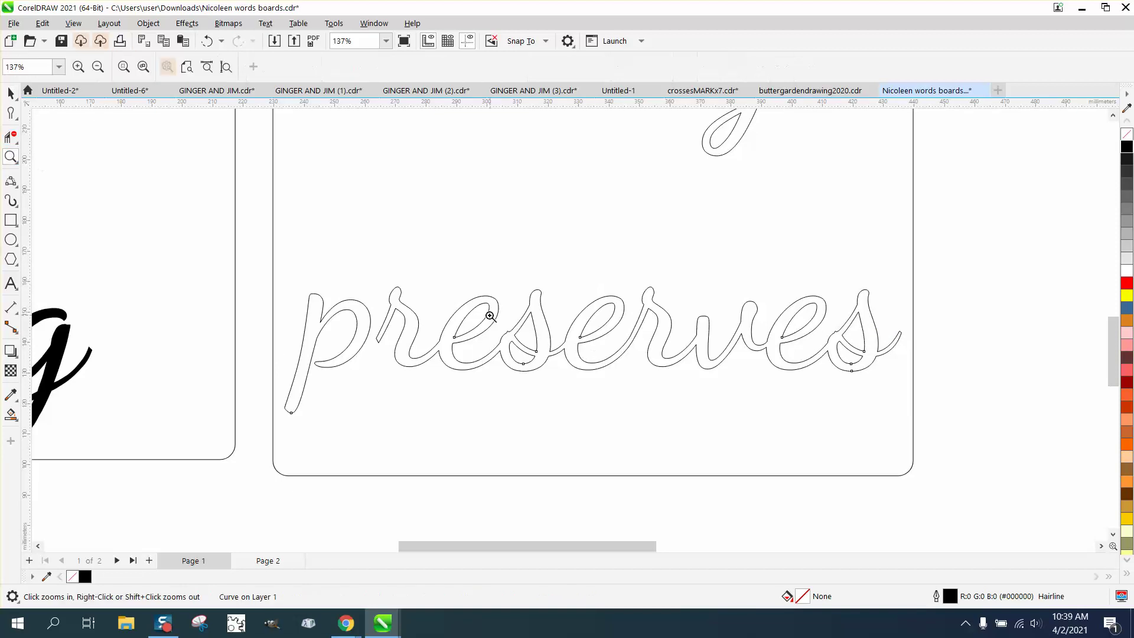
click(583, 365)
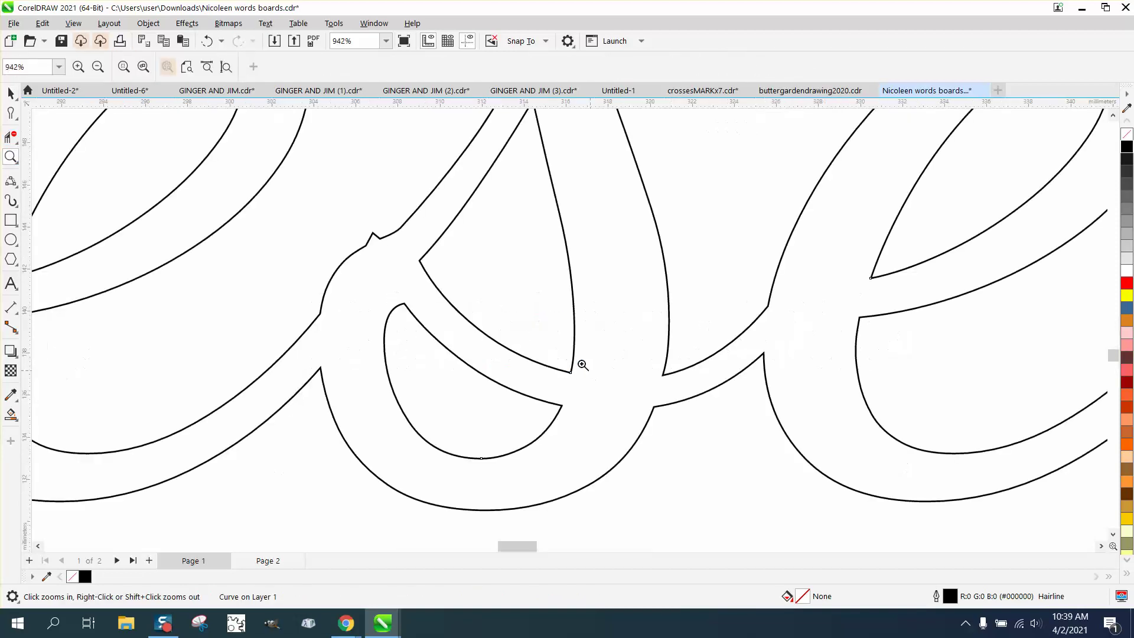
click(17, 121)
click(52, 113)
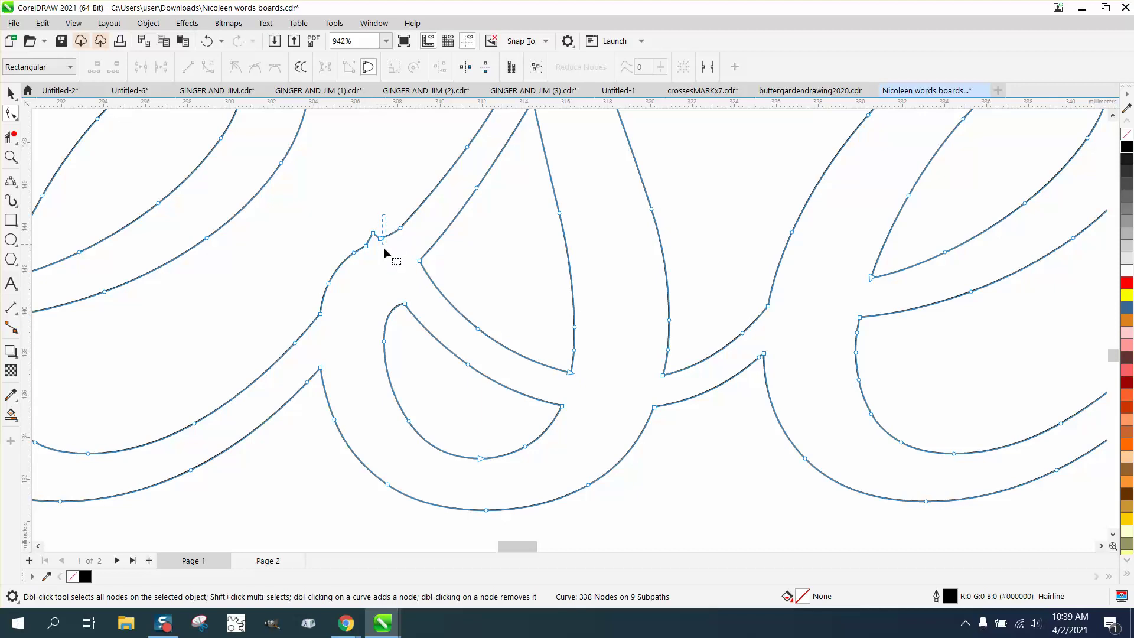
drag(339, 276, 337, 273)
key(Delete)
Step: Undo the node deletion and switch to the Smooth tool
click(205, 42)
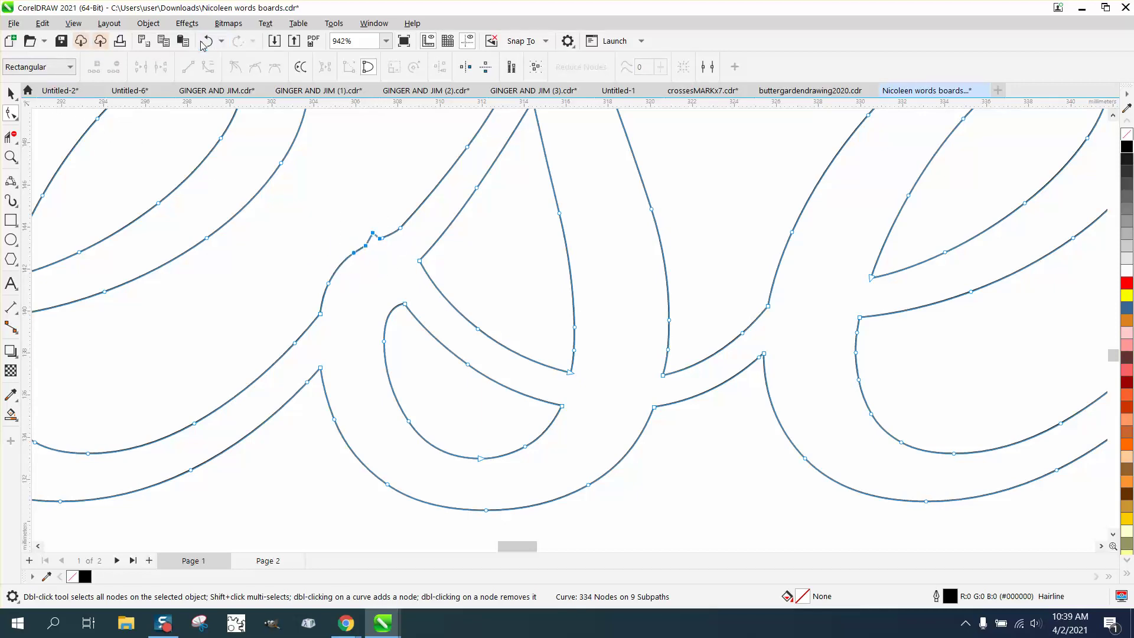
click(20, 122)
click(54, 129)
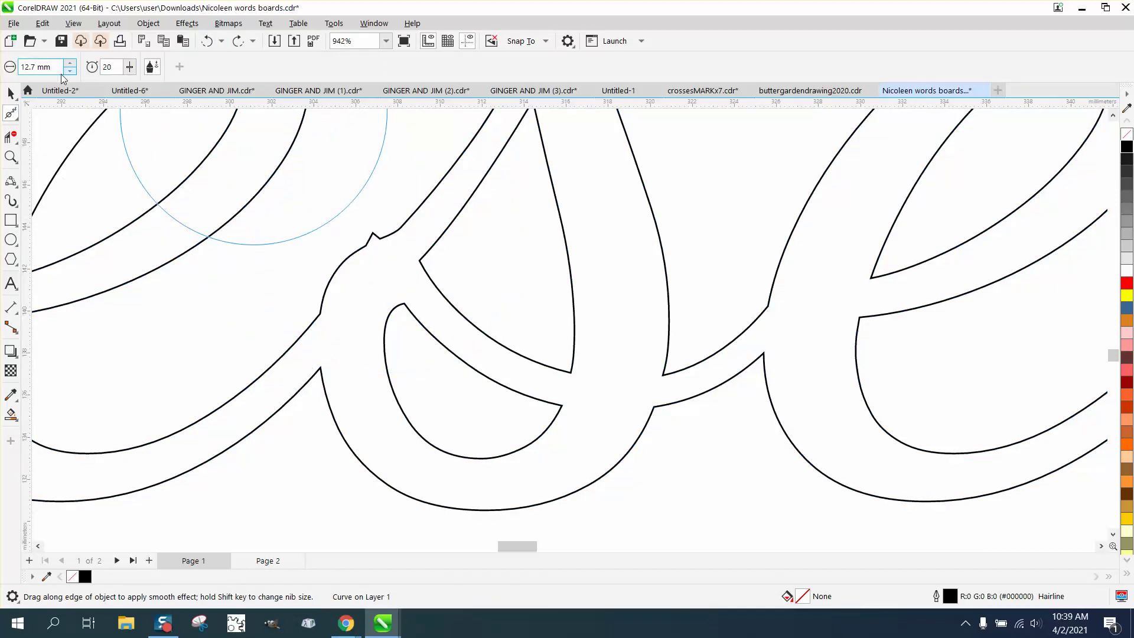
Step: Set the Smooth brush size to 6.0 mm and brush the s–e notch into a rounded curve
double_click(39, 66)
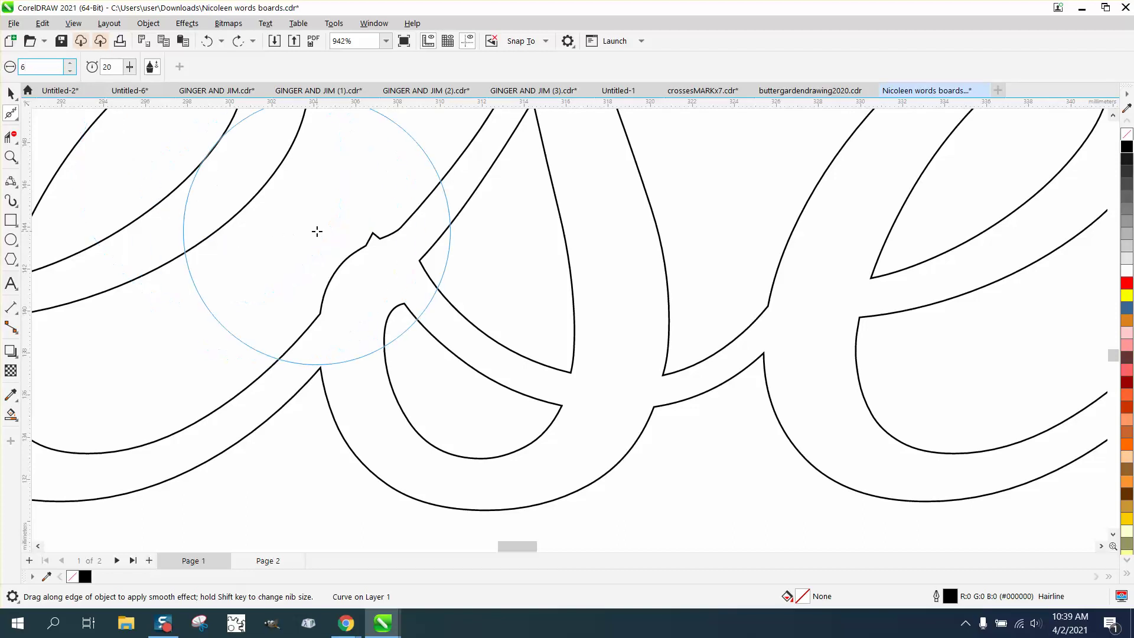
key(Return)
mouse_move(374, 242)
mouse_down()
mouse_move(345, 262)
mouse_move(390, 237)
mouse_move(344, 271)
mouse_move(368, 238)
mouse_move(318, 290)
mouse_move(299, 329)
mouse_up()
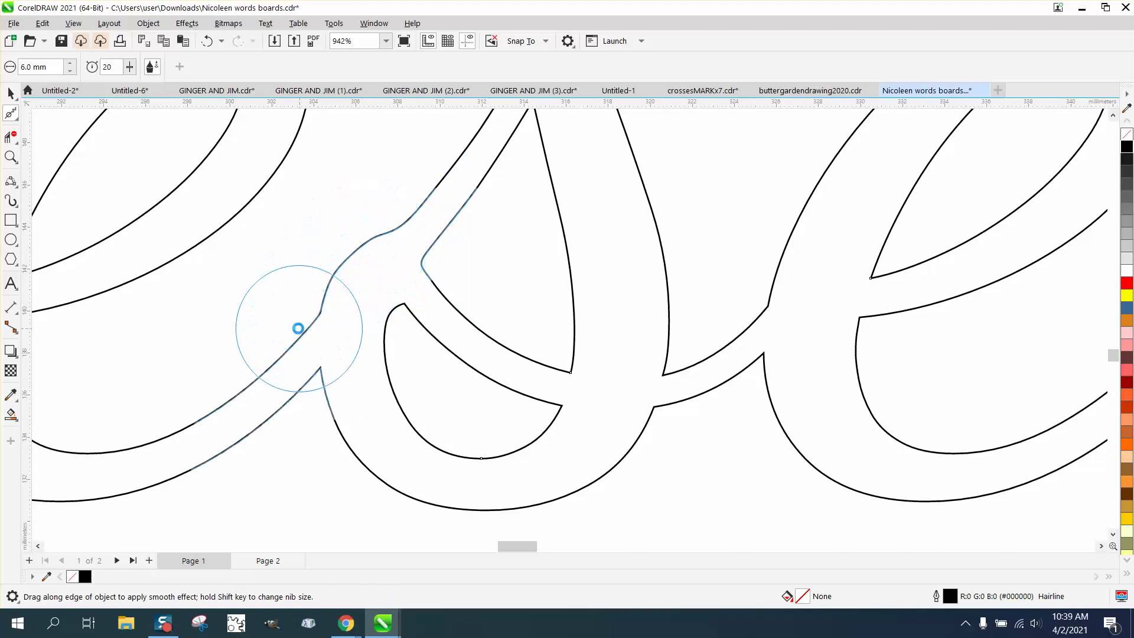
scroll(227, 304, down, 2)
scroll(289, 341, down, 1)
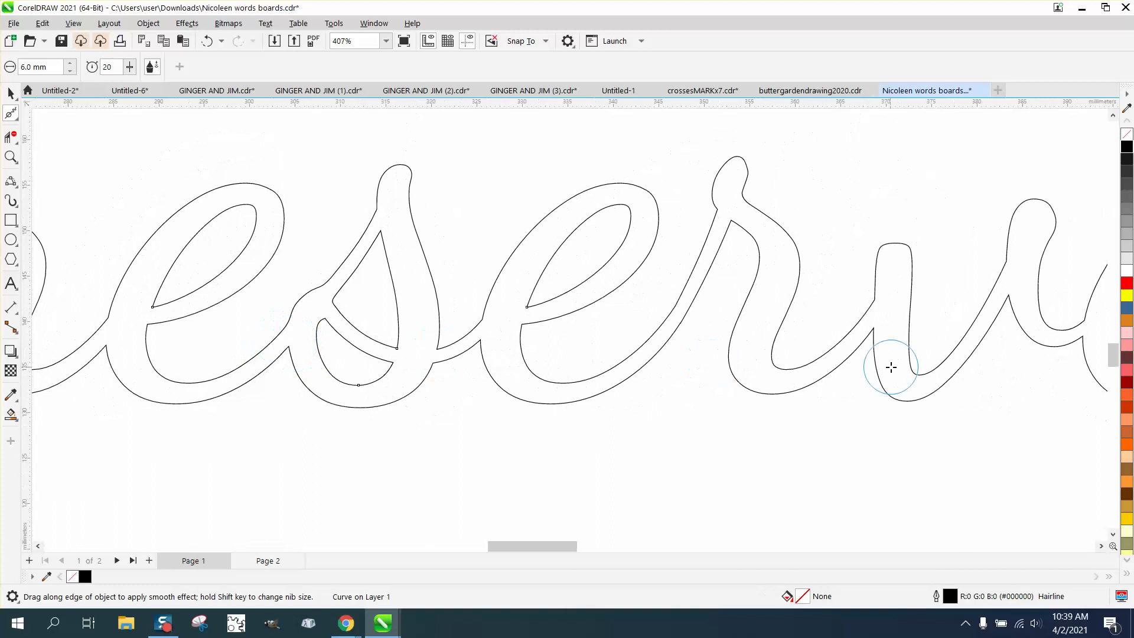
scroll(891, 362, down, 2)
scroll(750, 348, down, 1)
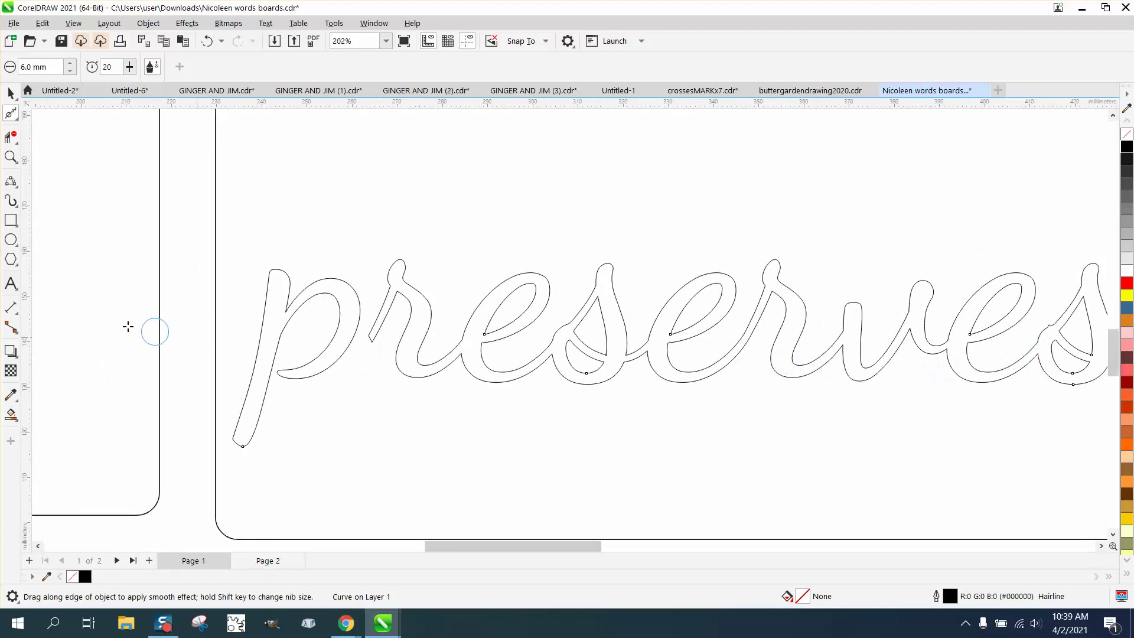
Step: Zoom in on the final e–s joint and brush its notch smooth with the Smooth tool
click(10, 157)
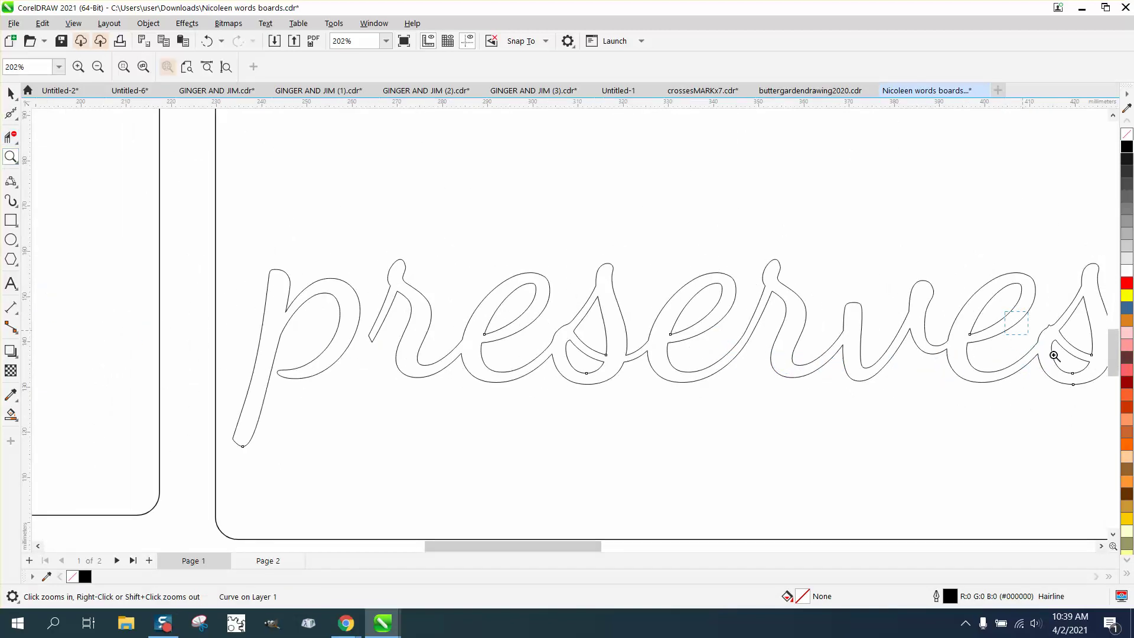
scroll(1054, 355, up, 4)
click(12, 114)
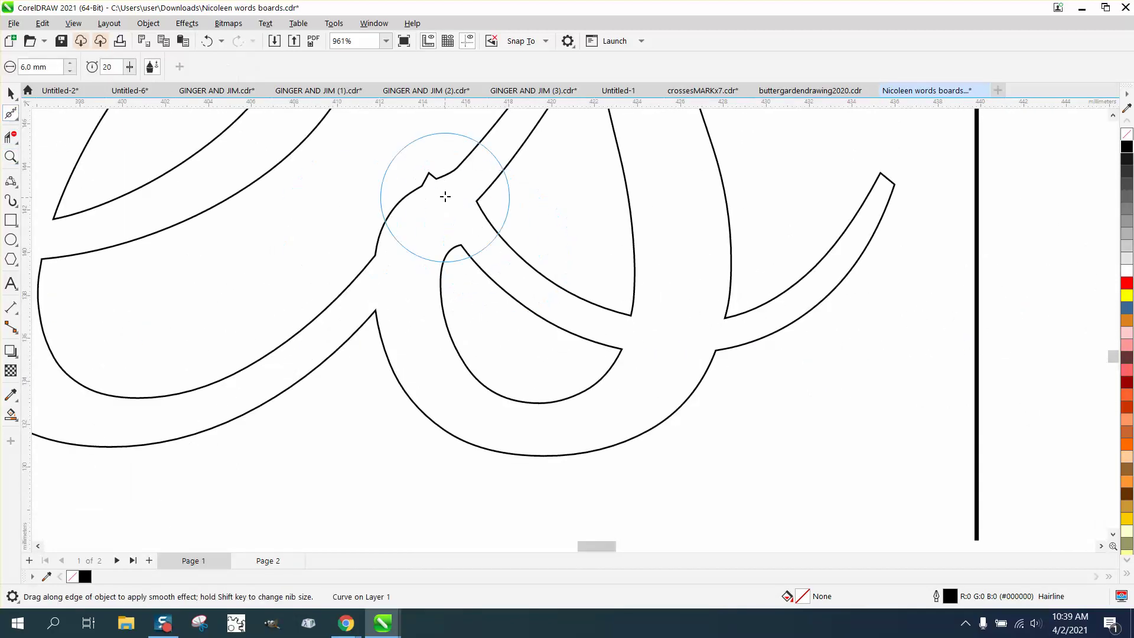
mouse_move(438, 178)
mouse_down()
mouse_move(425, 171)
mouse_move(420, 198)
mouse_move(437, 179)
mouse_move(392, 212)
mouse_move(382, 245)
mouse_move(418, 193)
mouse_up()
scroll(681, 425, down, 7)
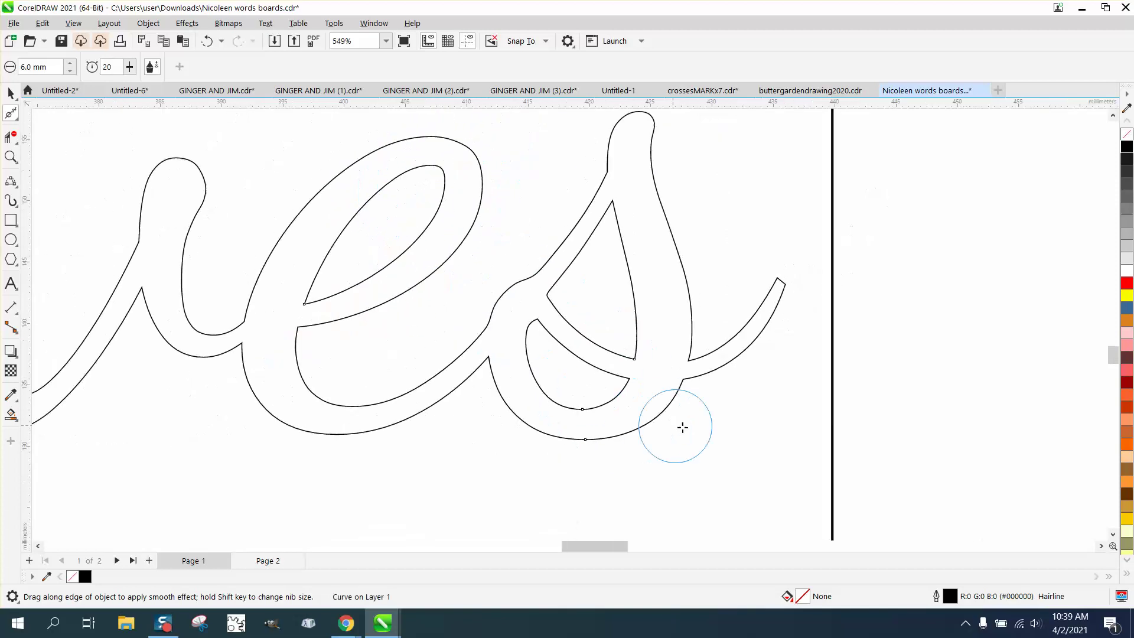
scroll(746, 435, down, 2)
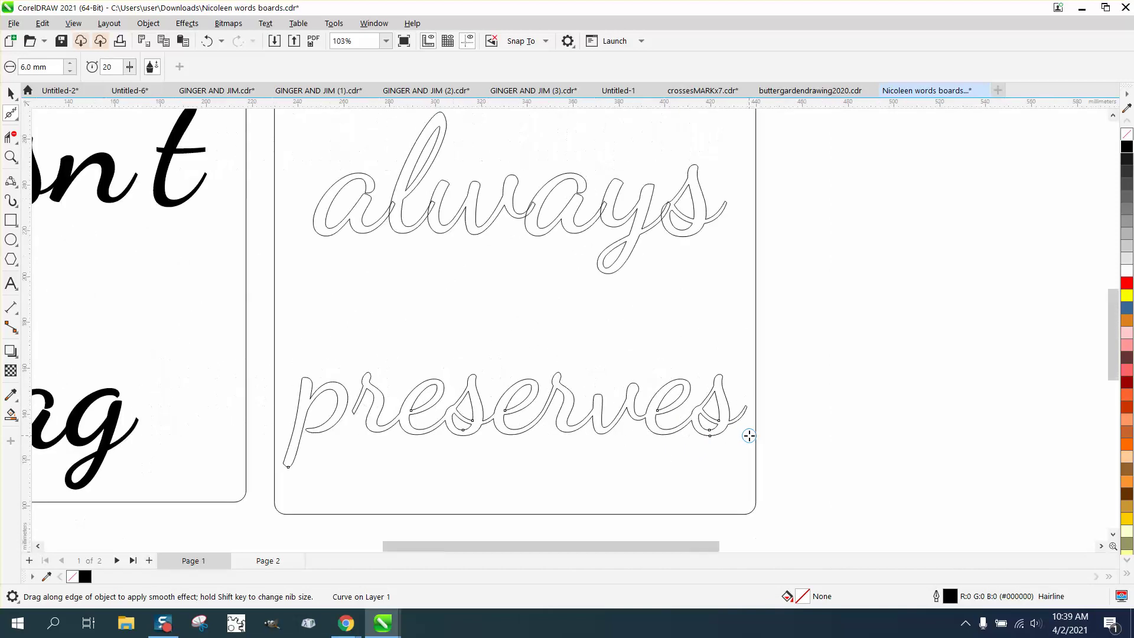
scroll(748, 436, down, 3)
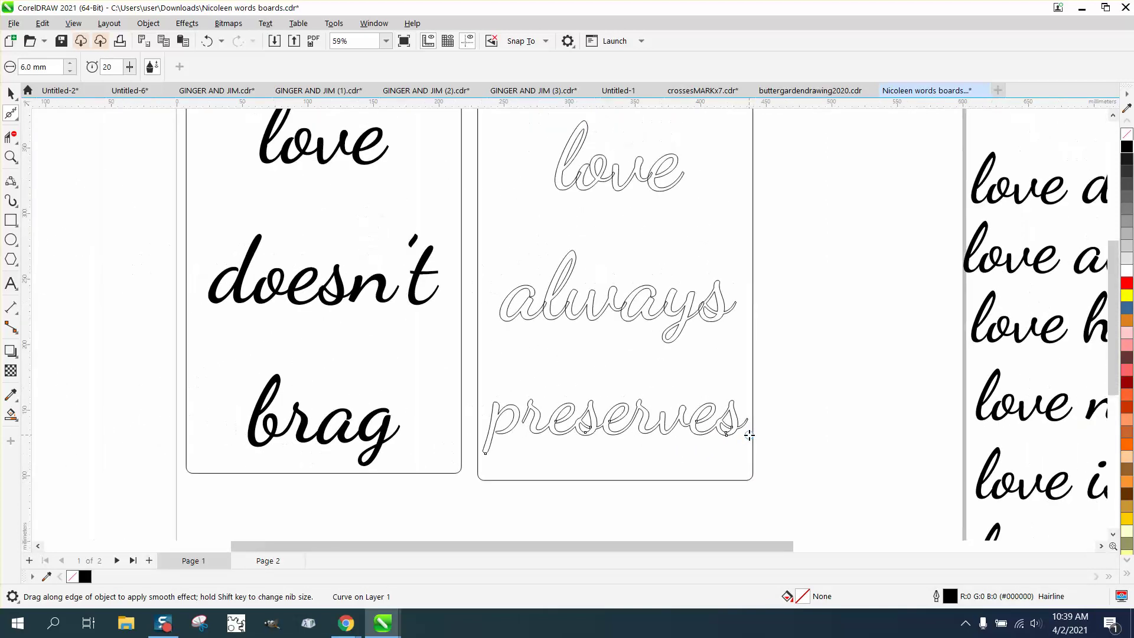